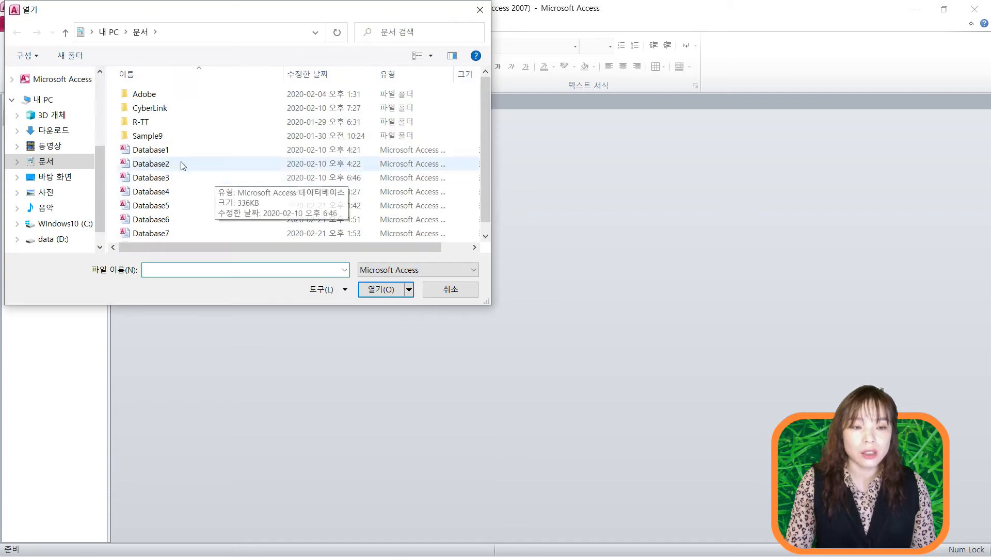
- Open 1급소스(A형) from C:\OA using the database password, then show its File information page
{"action": "left_click", "coordinate": [59, 223]}
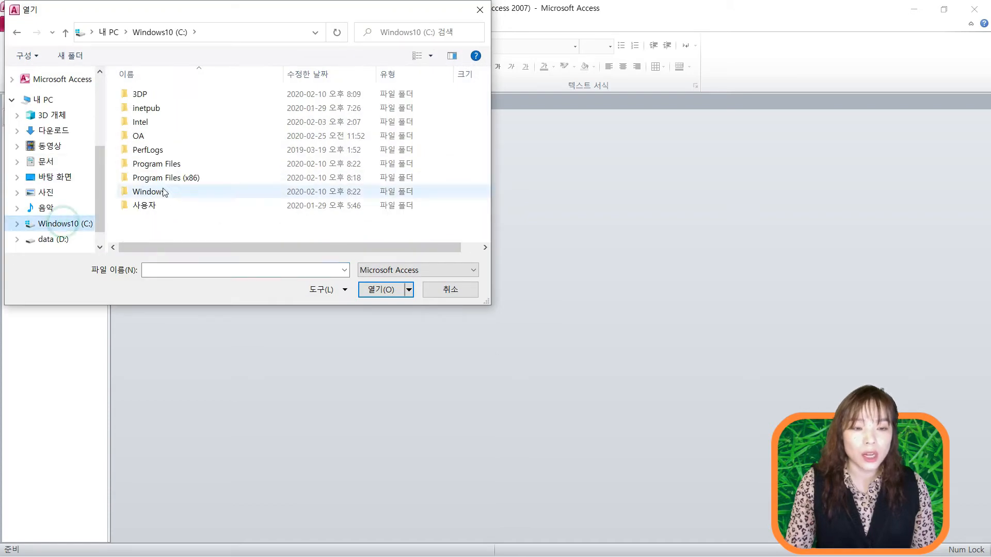
{"action": "double_click", "coordinate": [146, 136]}
{"action": "left_click", "coordinate": [162, 94]}
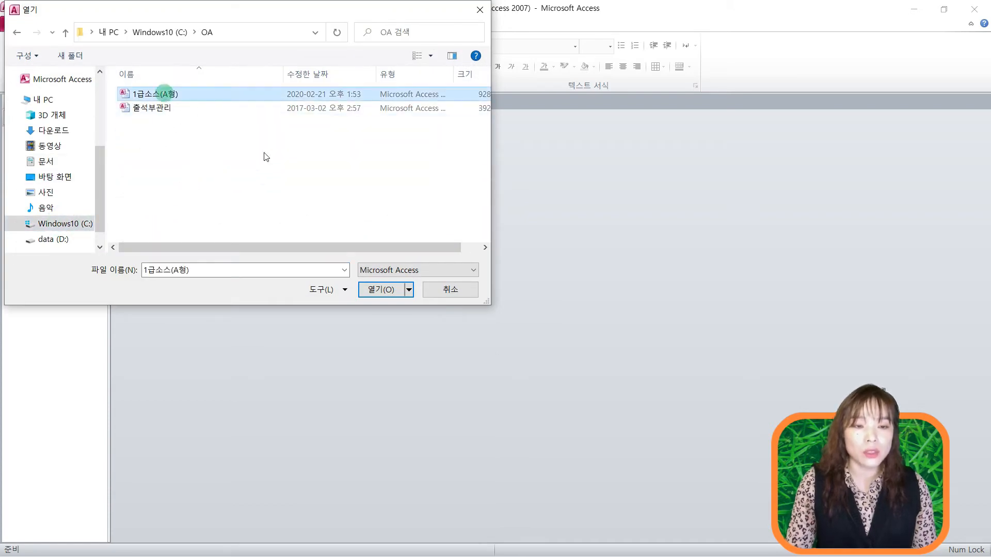
{"action": "left_click", "coordinate": [375, 292]}
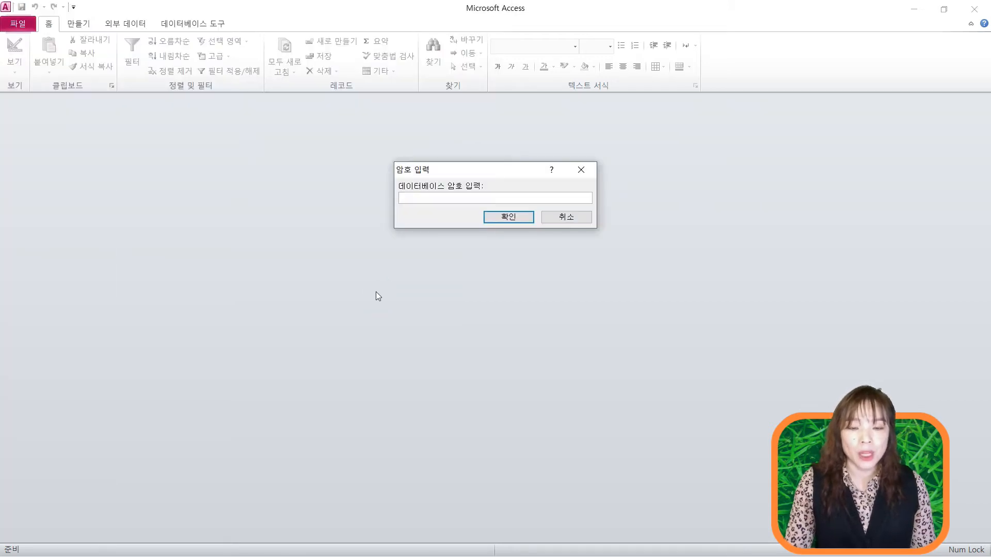
{"action": "type", "text": "1234"}
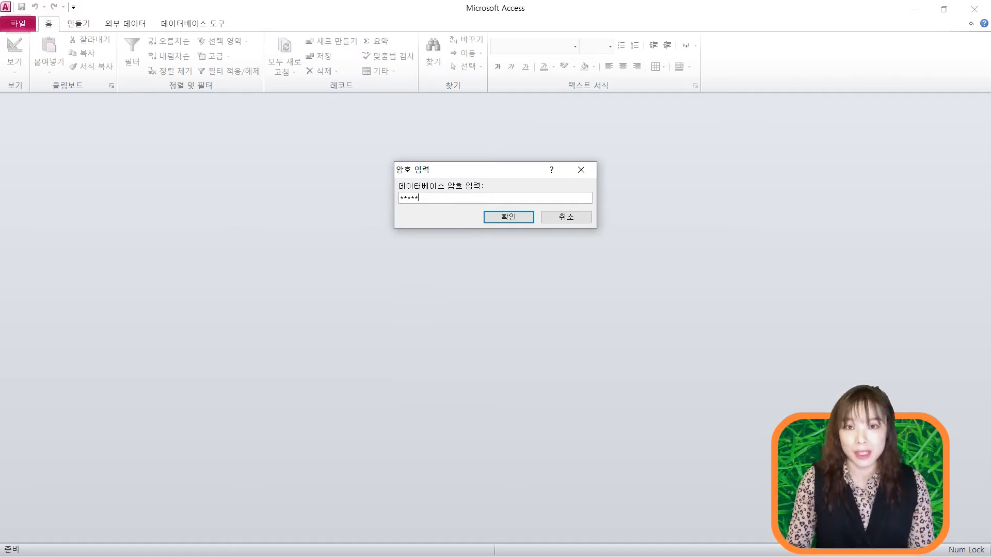
{"action": "key", "text": "Return"}
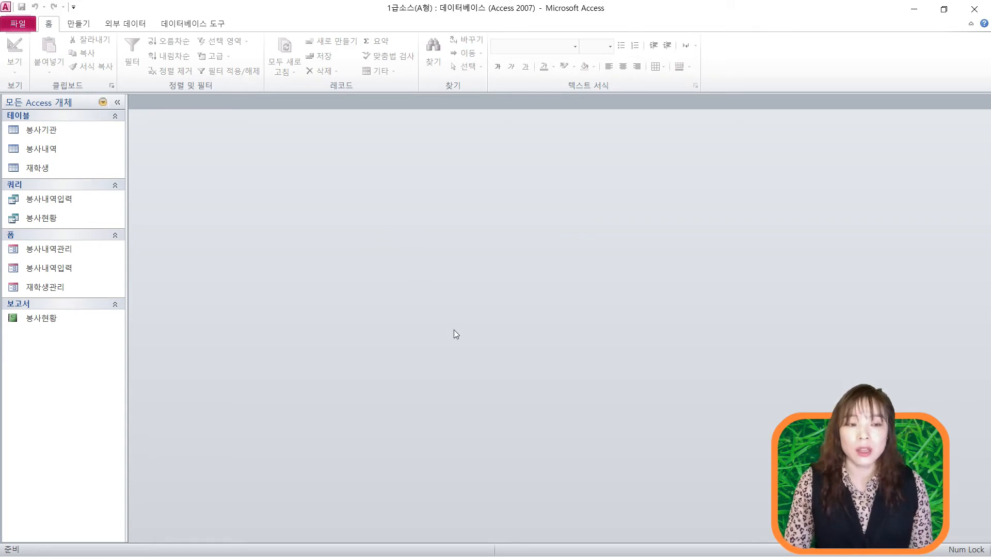
{"action": "left_click", "coordinate": [18, 23]}
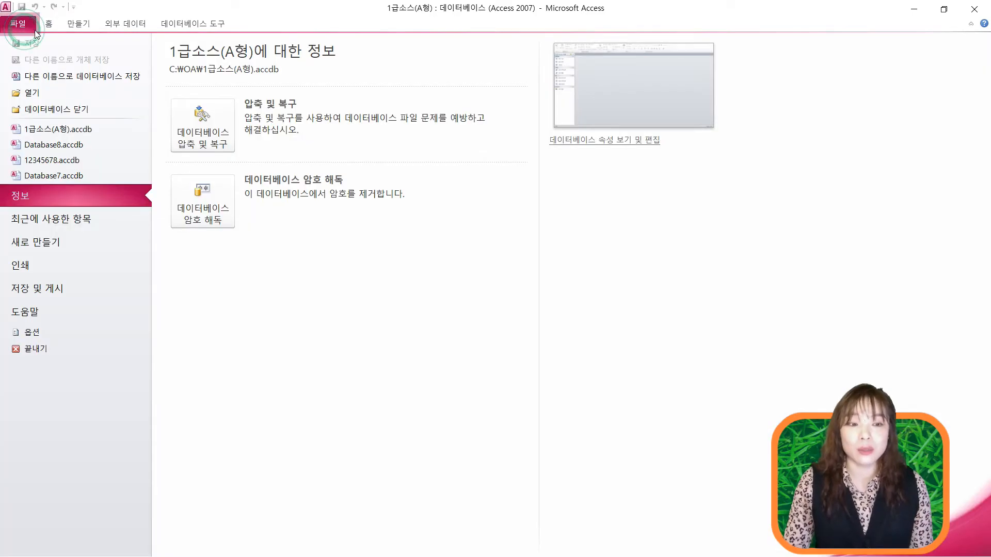
- Start Save Database As, choose the C:\OA folder and enter the file name 12345678
{"action": "left_click", "coordinate": [66, 82]}
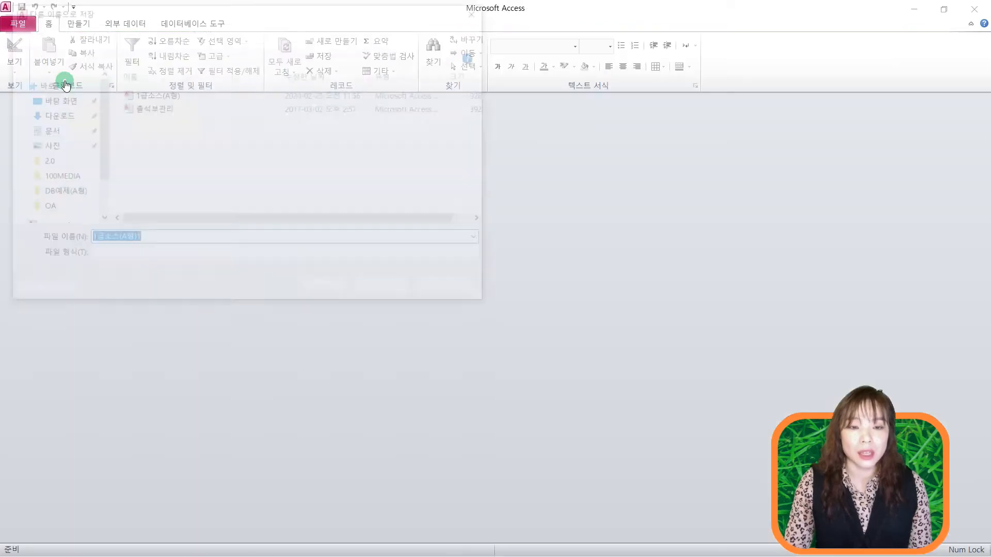
{"action": "left_click", "coordinate": [56, 204]}
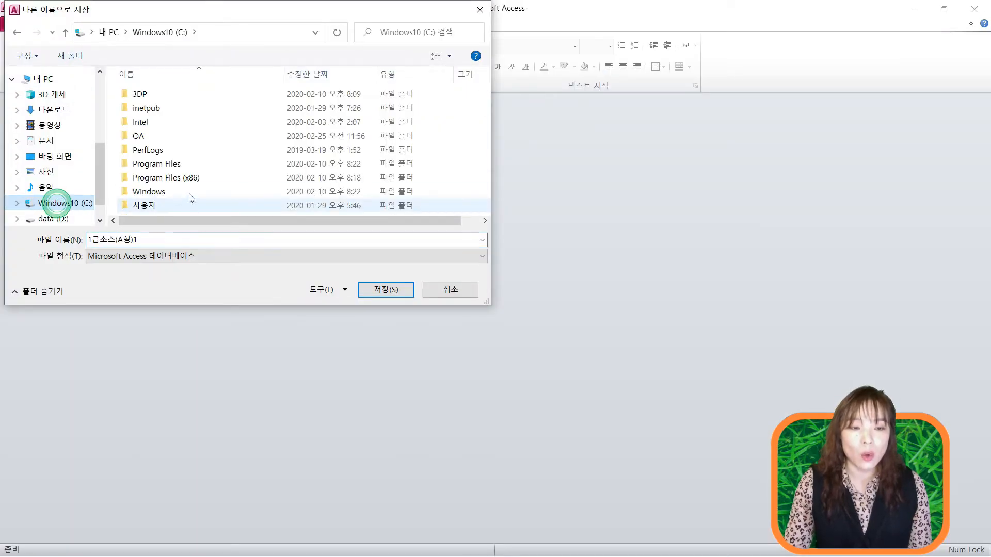
{"action": "double_click", "coordinate": [150, 138]}
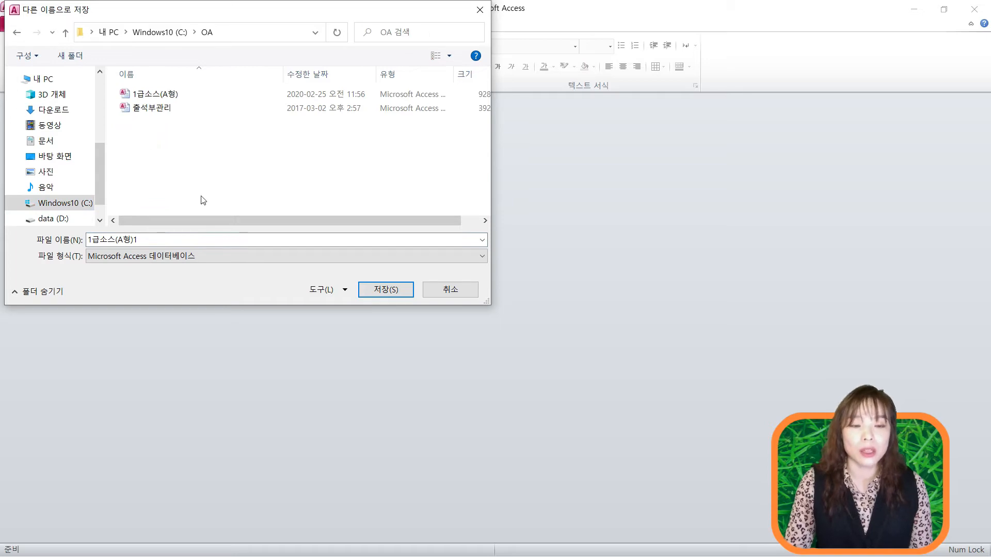
{"action": "double_click", "coordinate": [208, 240]}
{"action": "type", "text": "1234"}
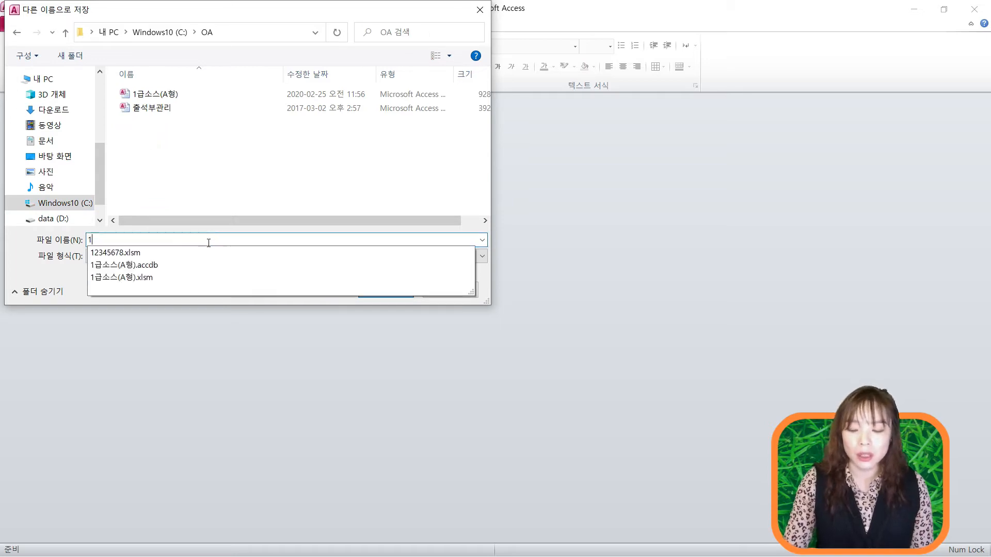
{"action": "type", "text": "5678"}
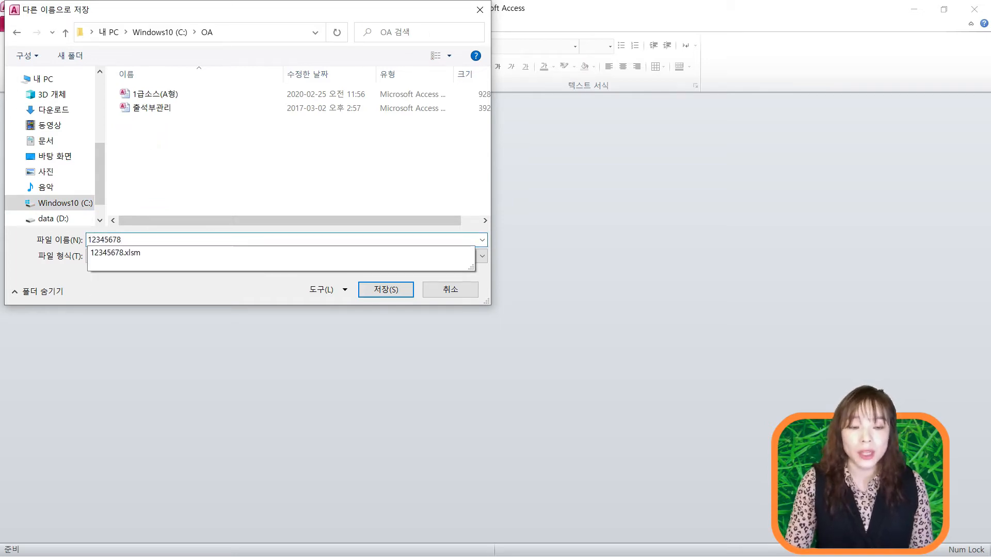
{"action": "left_click", "coordinate": [231, 178]}
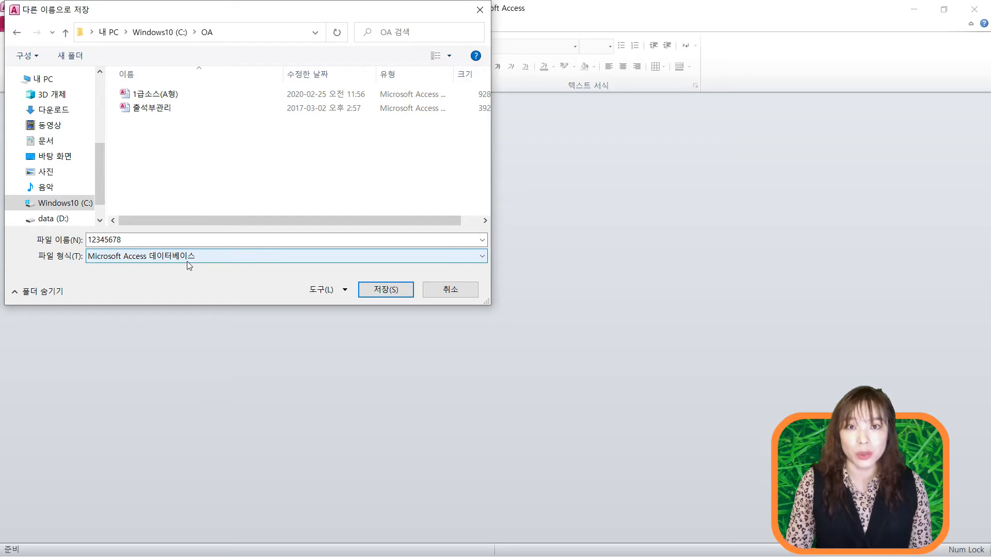
- Save the 12345678 copy and open it with the database password
{"action": "left_click", "coordinate": [385, 289]}
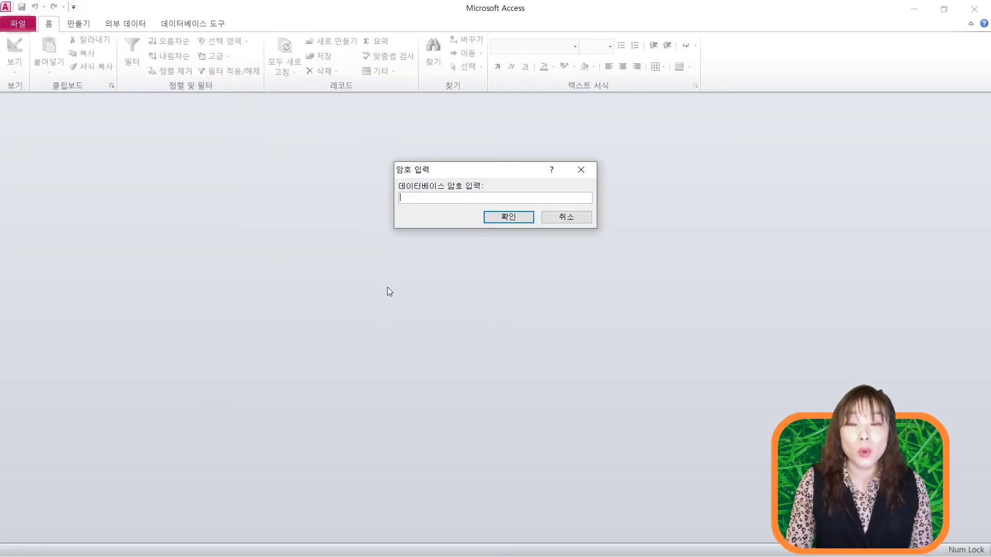
{"action": "type", "text": "******"}
{"action": "key", "text": "Return"}
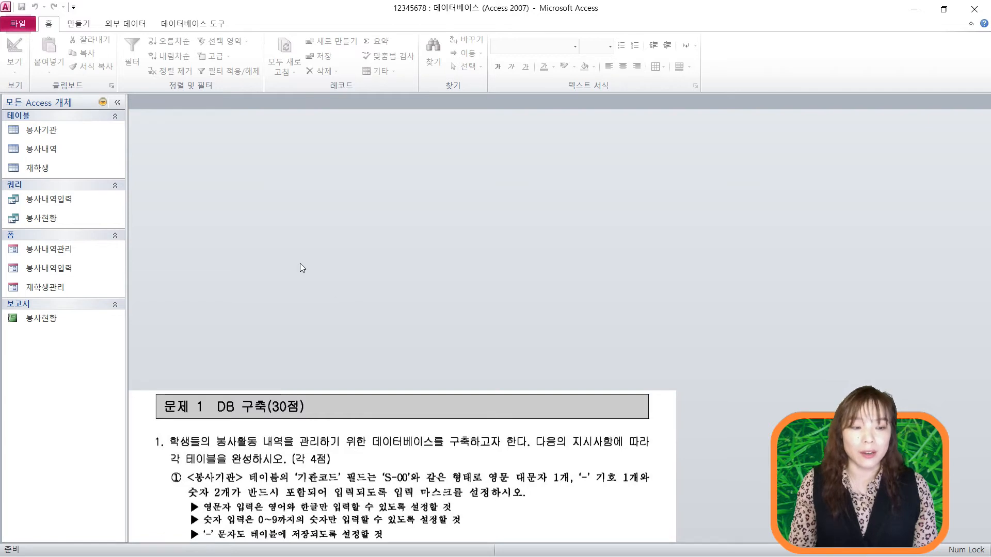
- Open the 봉사기관 table in design view
{"action": "left_click", "coordinate": [53, 132]}
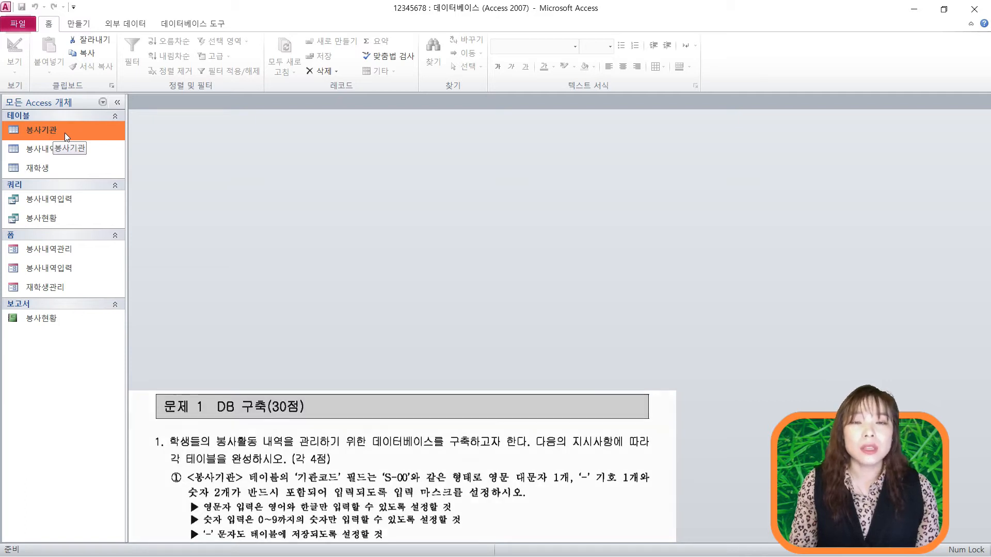
{"action": "right_click", "coordinate": [64, 132]}
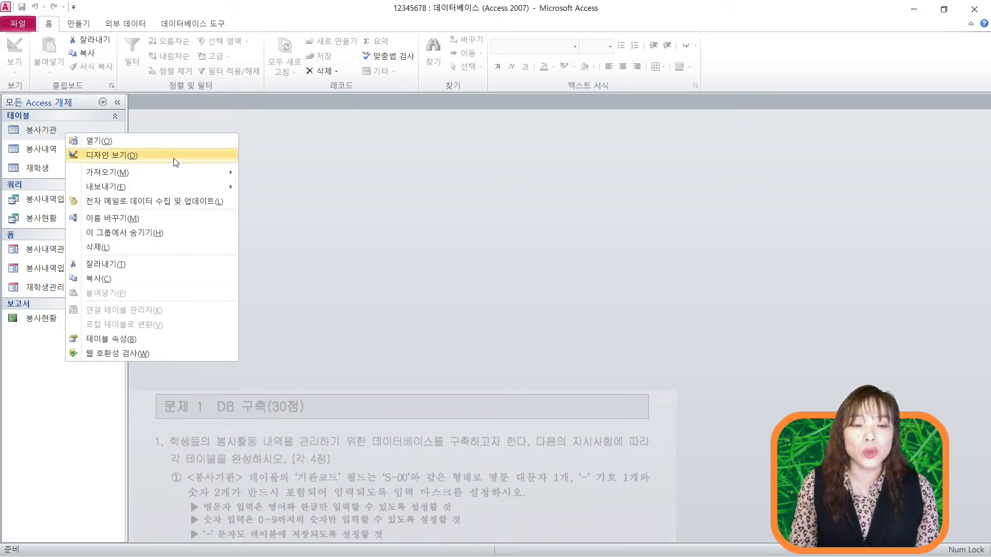
{"action": "left_click", "coordinate": [173, 156]}
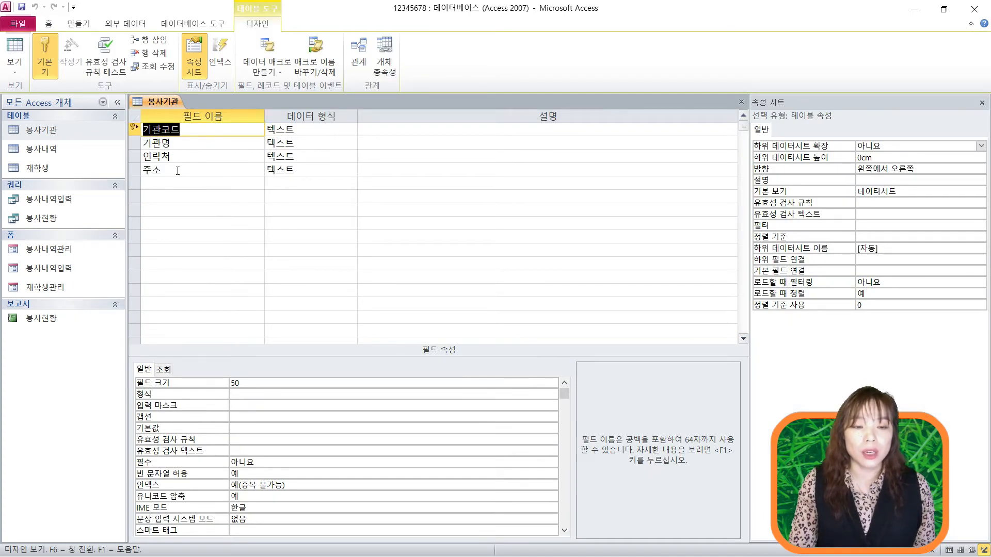
- Enter >L-00;0;* as the 기관코드 field's input mask
{"action": "left_click", "coordinate": [135, 128]}
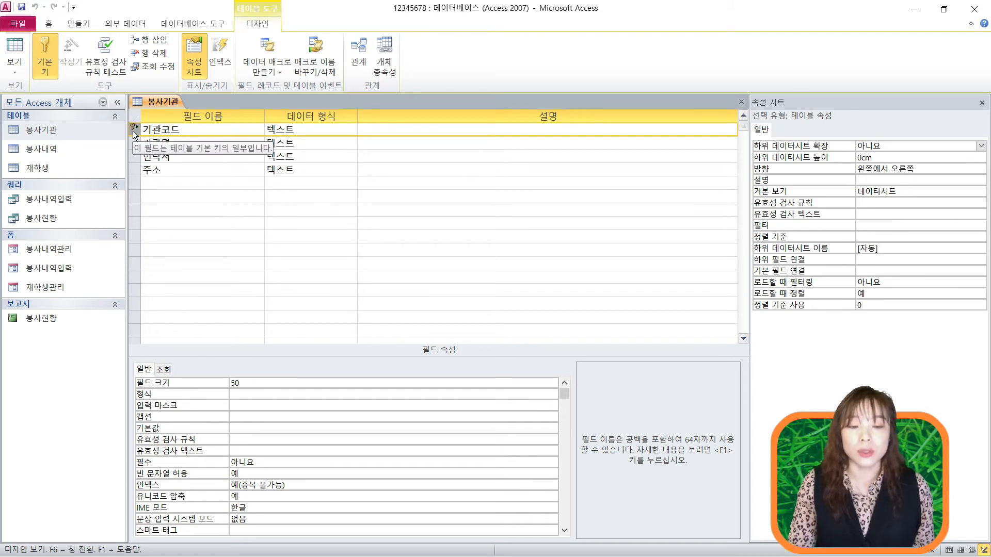
{"action": "left_click", "coordinate": [259, 405]}
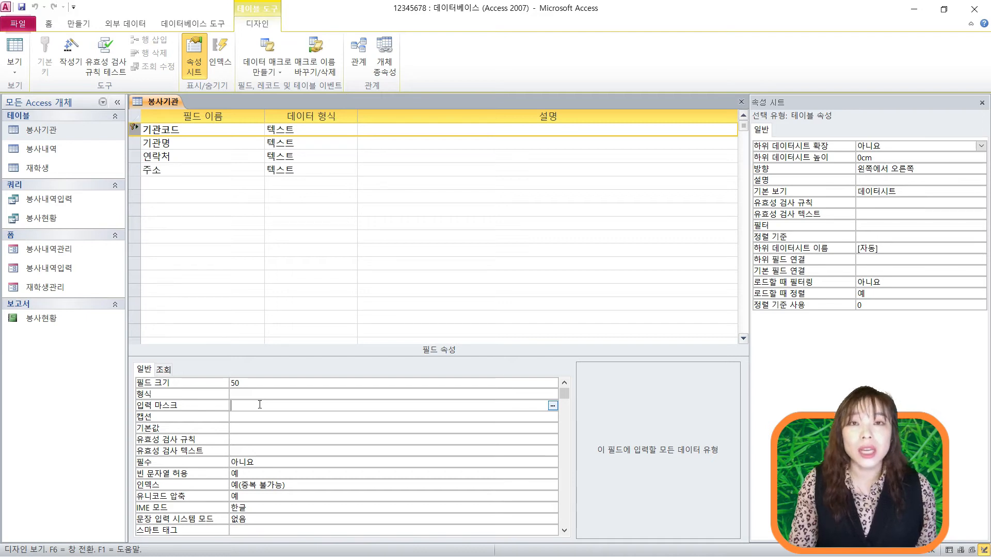
{"action": "type", "text": ">"}
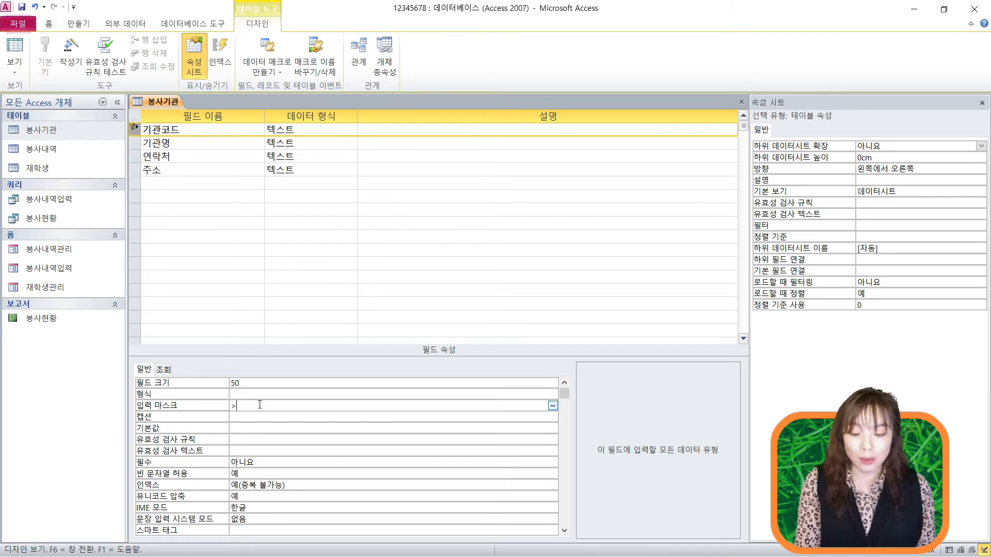
{"action": "type", "text": "L-"}
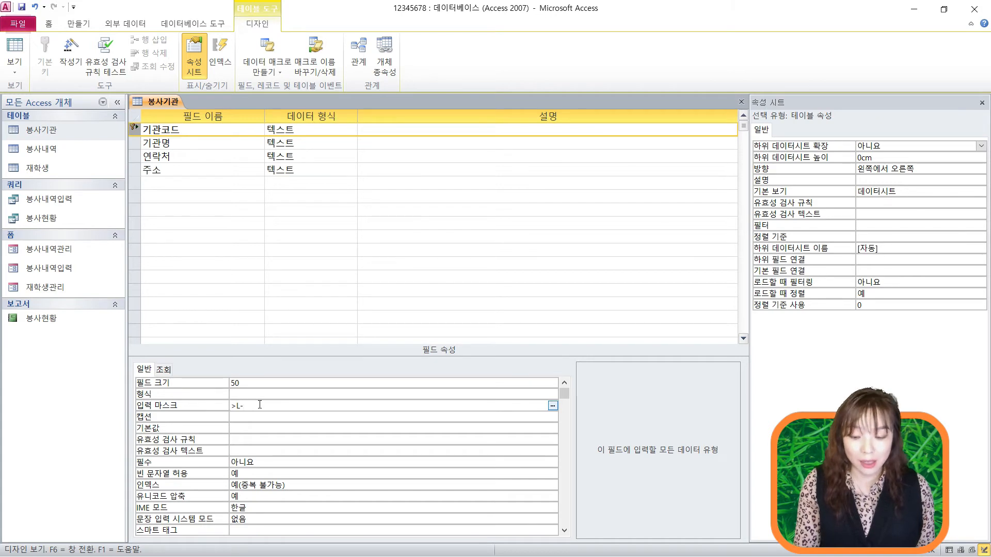
{"action": "type", "text": "00"}
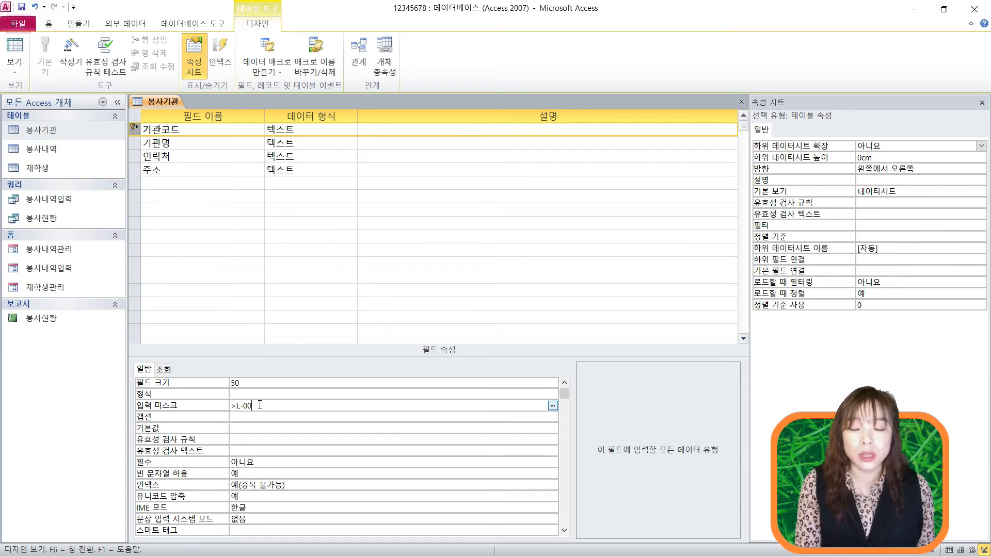
{"action": "type", "text": ";"}
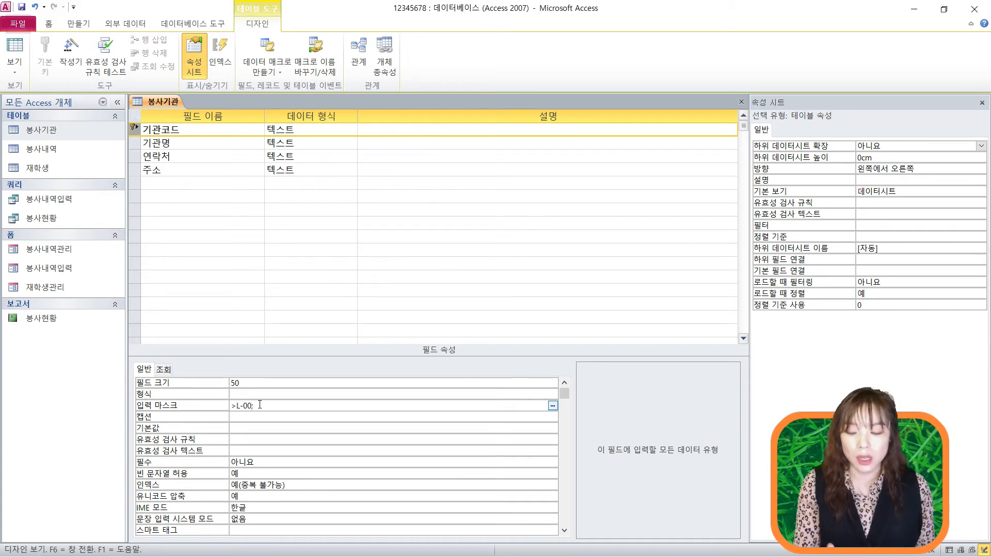
{"action": "type", "text": "0;"}
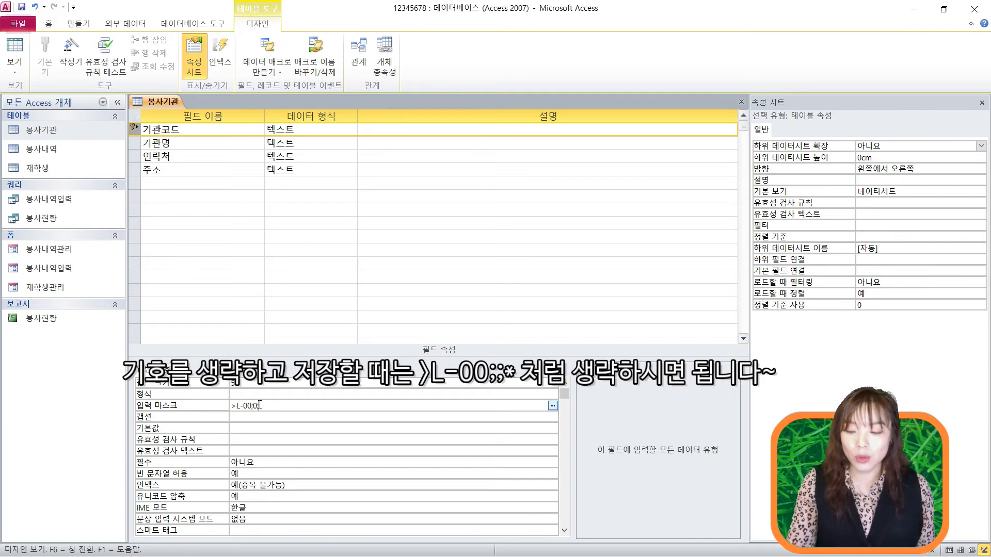
{"action": "key", "text": "Return"}
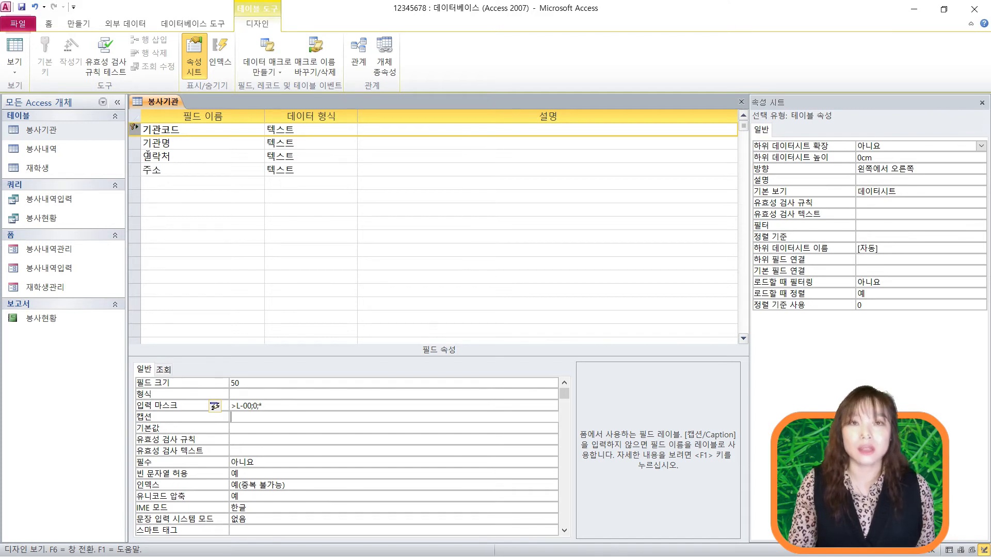
- Save the 봉사기관 design and switch to datasheet view showing records S-01 to S-05
{"action": "left_click", "coordinate": [13, 71]}
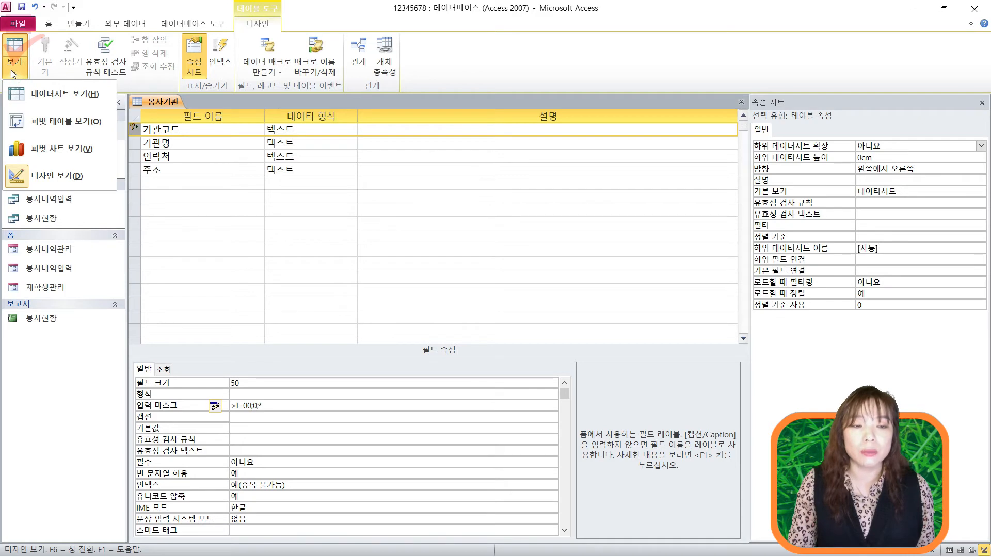
{"action": "left_click", "coordinate": [44, 103]}
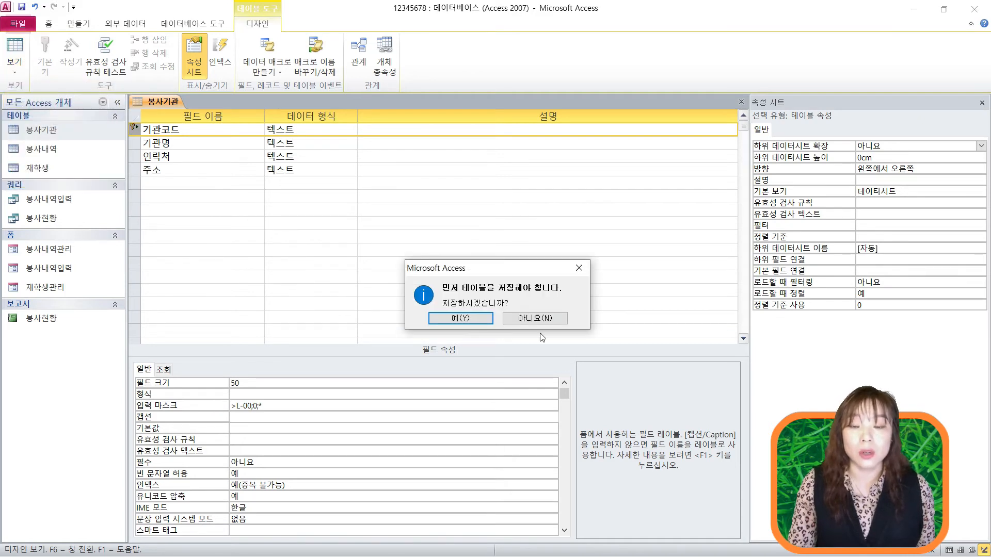
{"action": "left_click", "coordinate": [477, 318]}
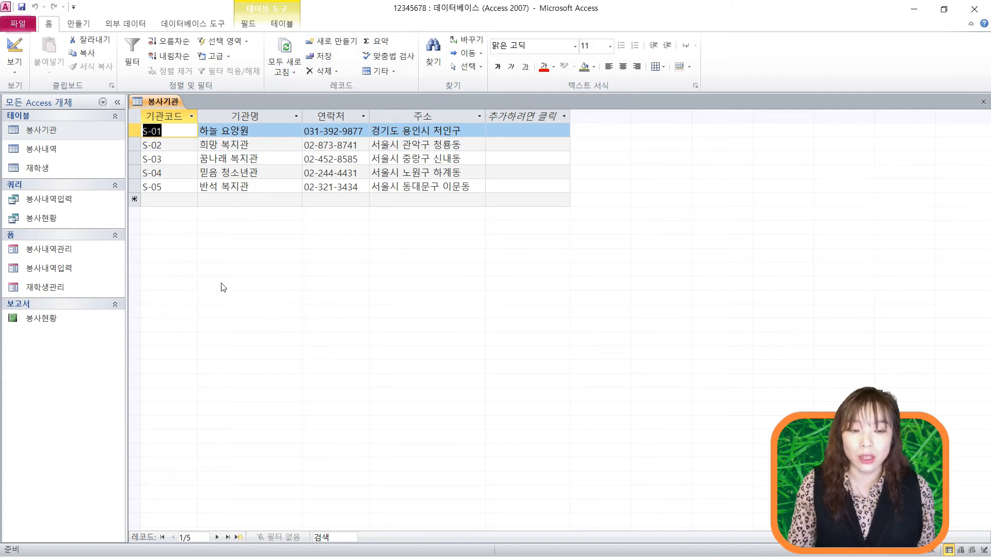
- Check that the new record's 기관코드 cell shows the *-** mask placeholder
{"action": "left_click", "coordinate": [155, 200]}
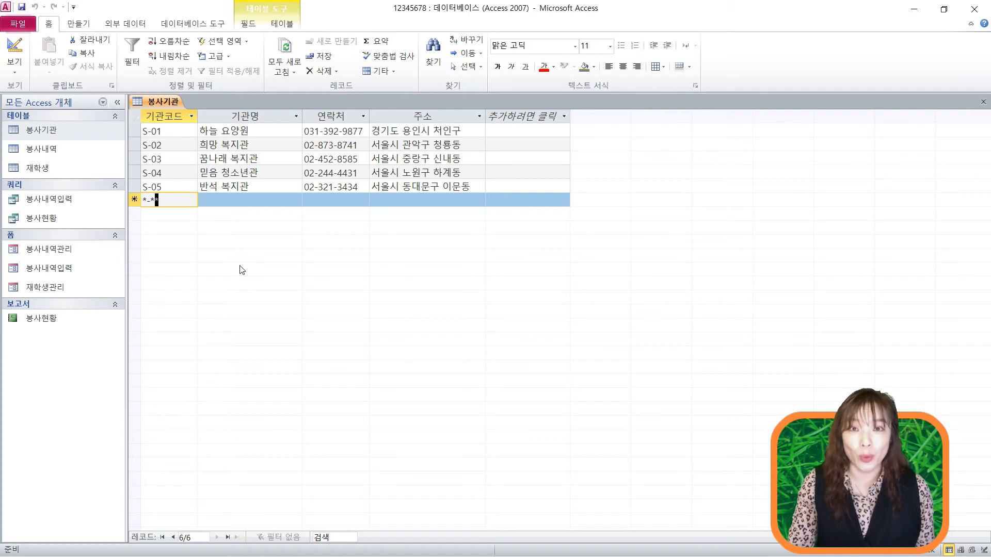
{"action": "left_click", "coordinate": [153, 200]}
{"action": "left_click", "coordinate": [153, 200]}
{"action": "left_click", "coordinate": [156, 200]}
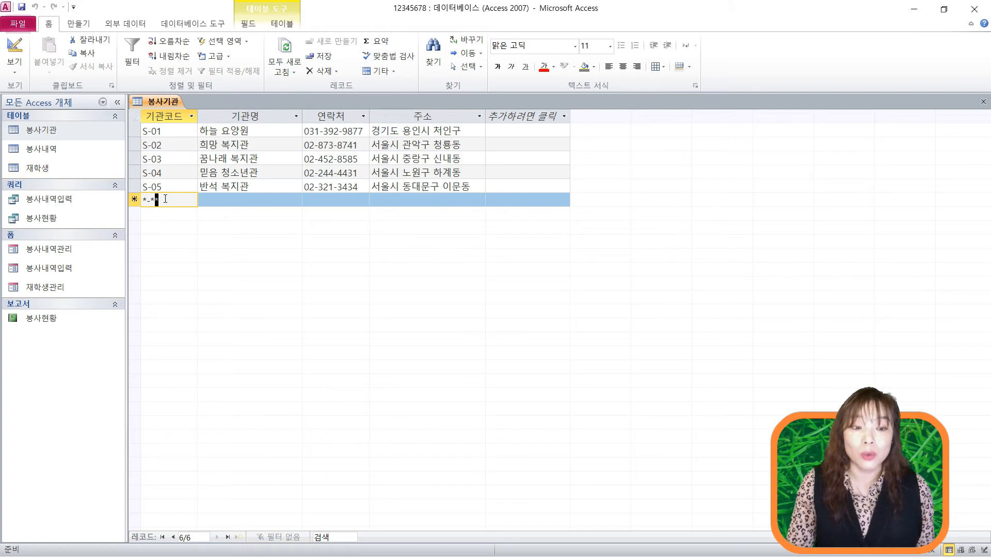
{"action": "left_click", "coordinate": [17, 76]}
- Back in design view, shorten the 기관코드 input mask to >L-00;0
{"action": "left_click", "coordinate": [54, 175]}
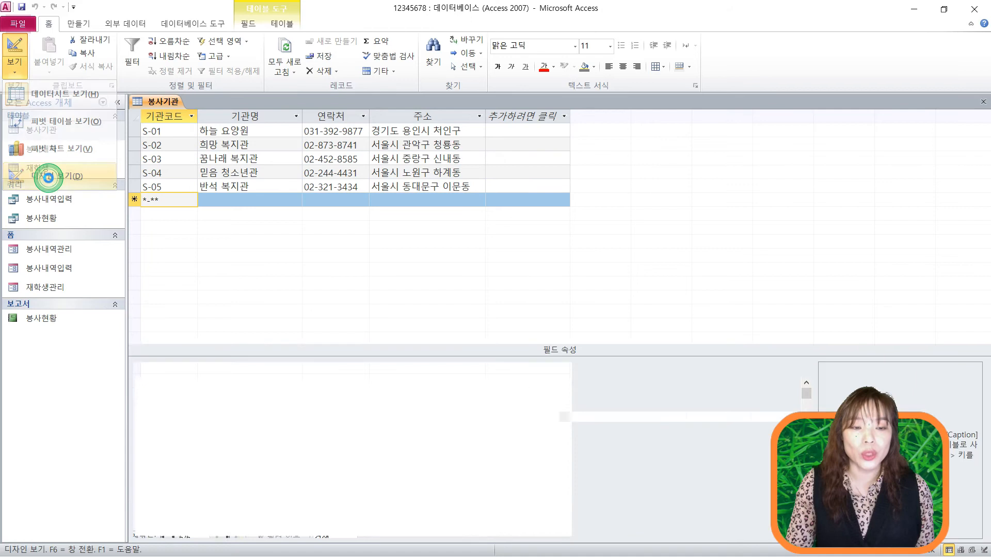
{"action": "left_click", "coordinate": [284, 405]}
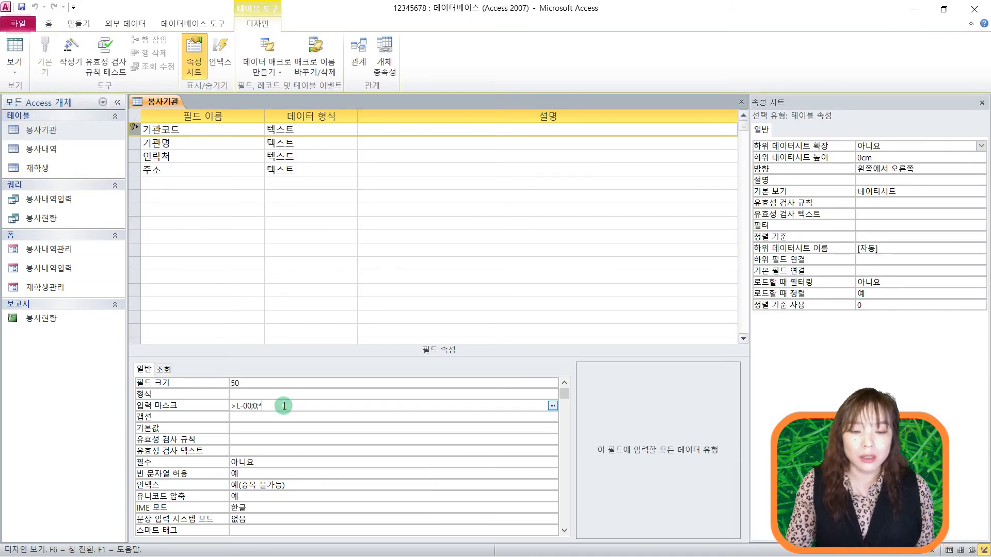
{"action": "key", "text": "BackSpace"}
{"action": "key", "text": "BackSpace"}
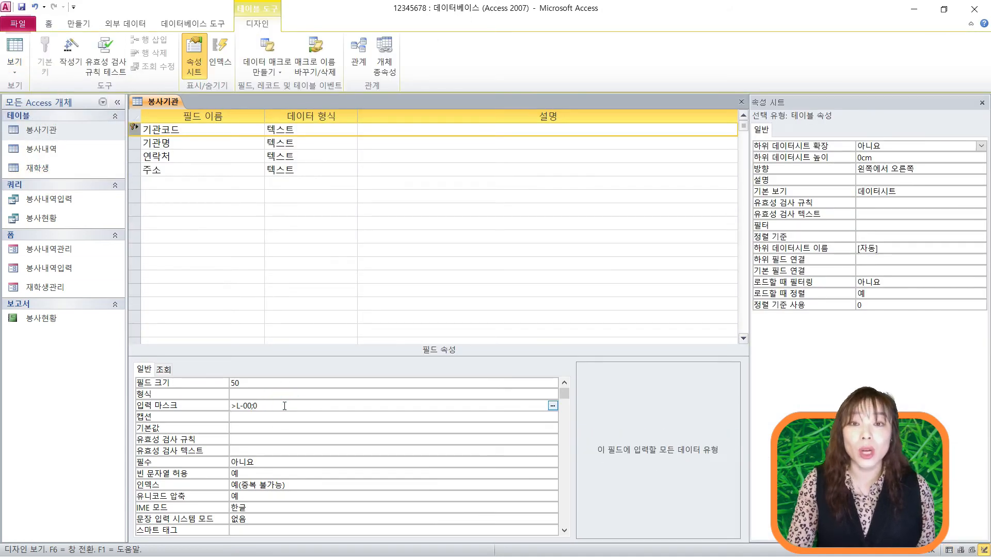
{"action": "key", "text": "Return"}
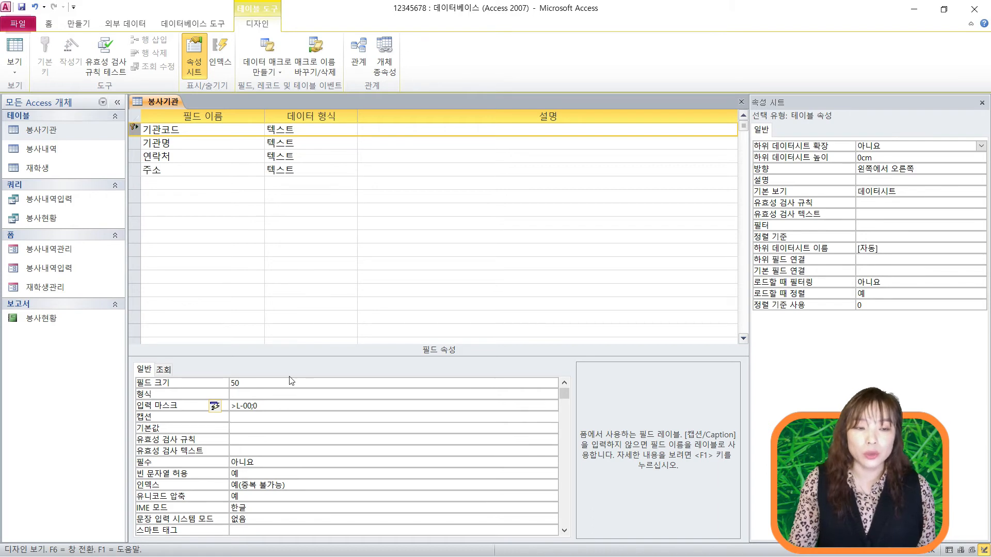
- Save the table, check the new mask on a new record, then close 봉사기관
{"action": "left_click", "coordinate": [15, 49]}
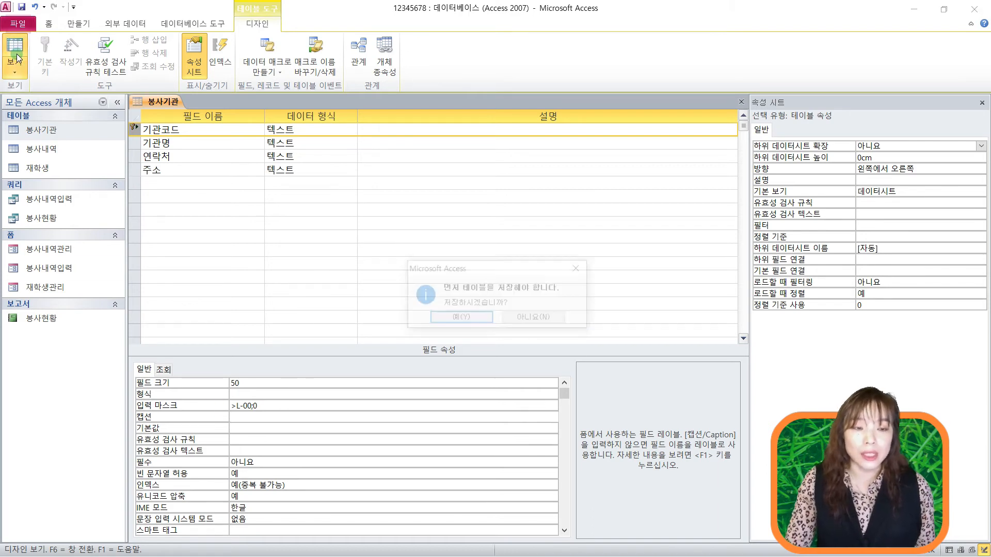
{"action": "left_click", "coordinate": [471, 316]}
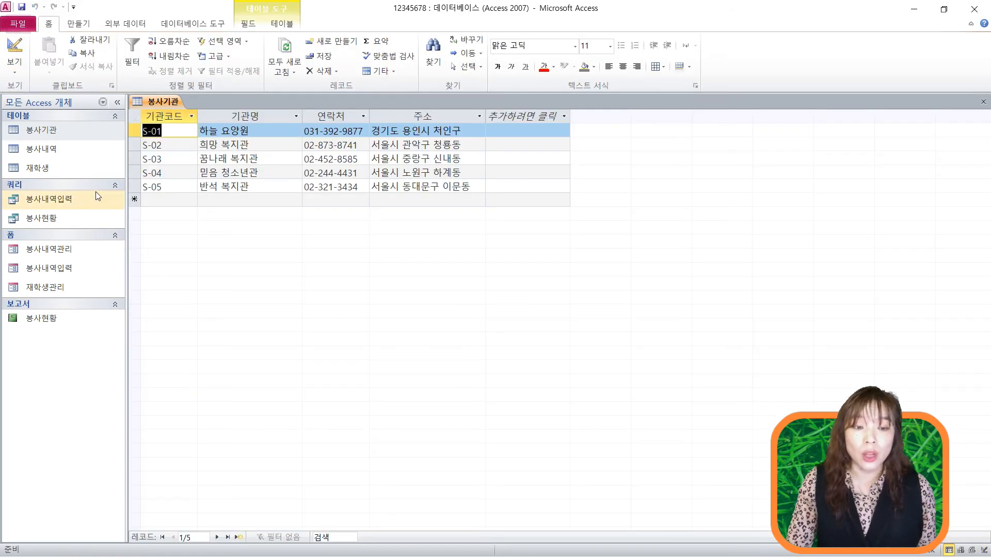
{"action": "left_click", "coordinate": [165, 200]}
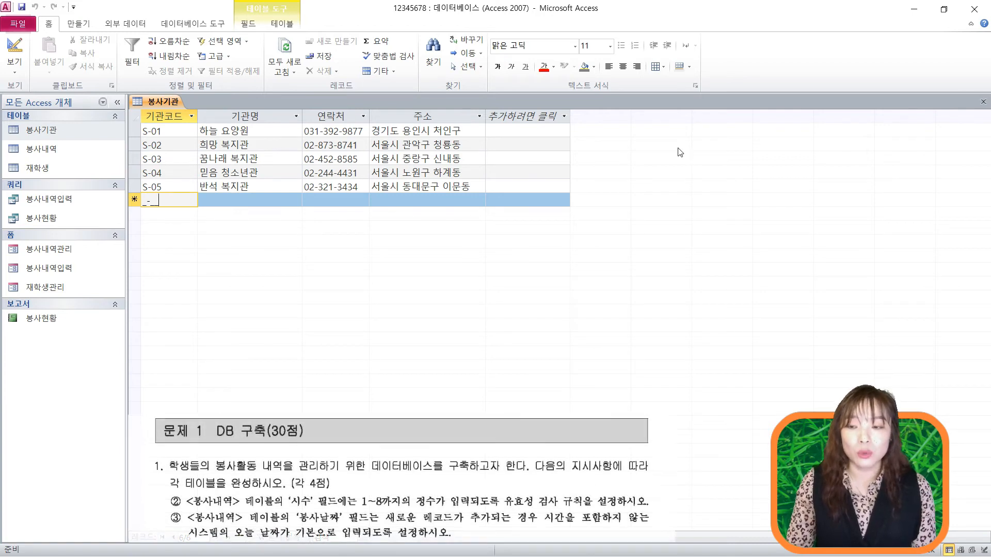
{"action": "left_click", "coordinate": [984, 106]}
- Open the 봉사내역 table in design view
{"action": "left_click", "coordinate": [48, 150]}
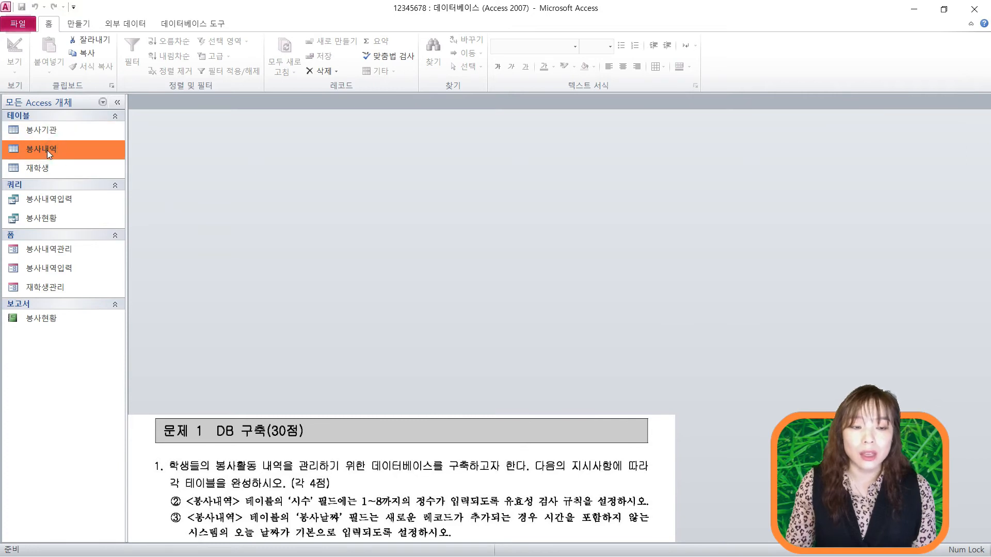
{"action": "right_click", "coordinate": [47, 150]}
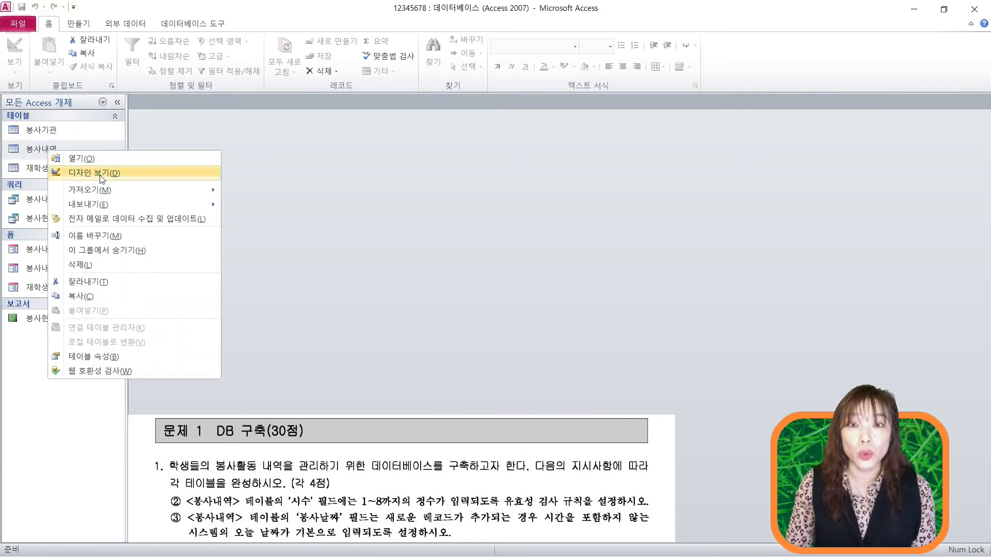
{"action": "left_click", "coordinate": [100, 175]}
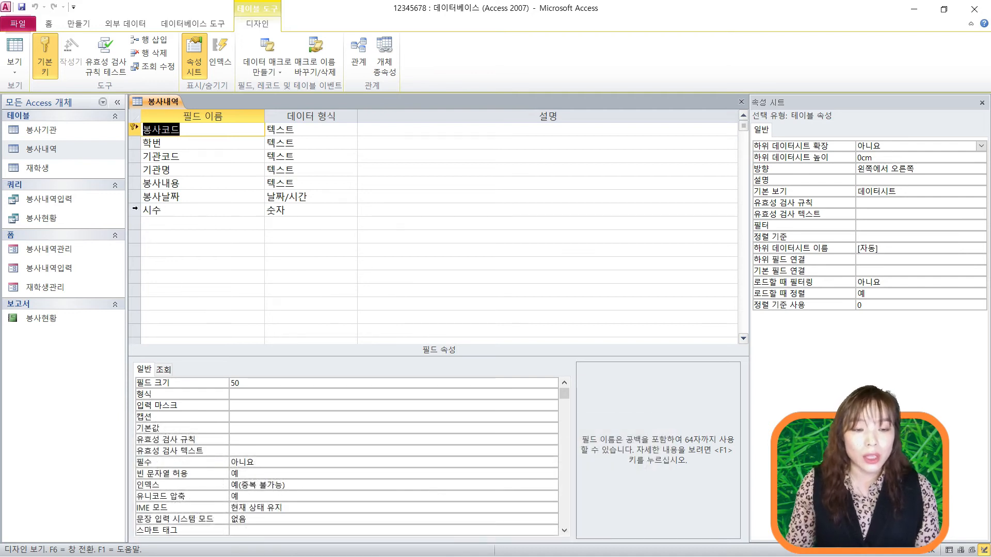
- Give the 시수 field the validation rule >=1 And <=8
{"action": "left_click", "coordinate": [134, 210]}
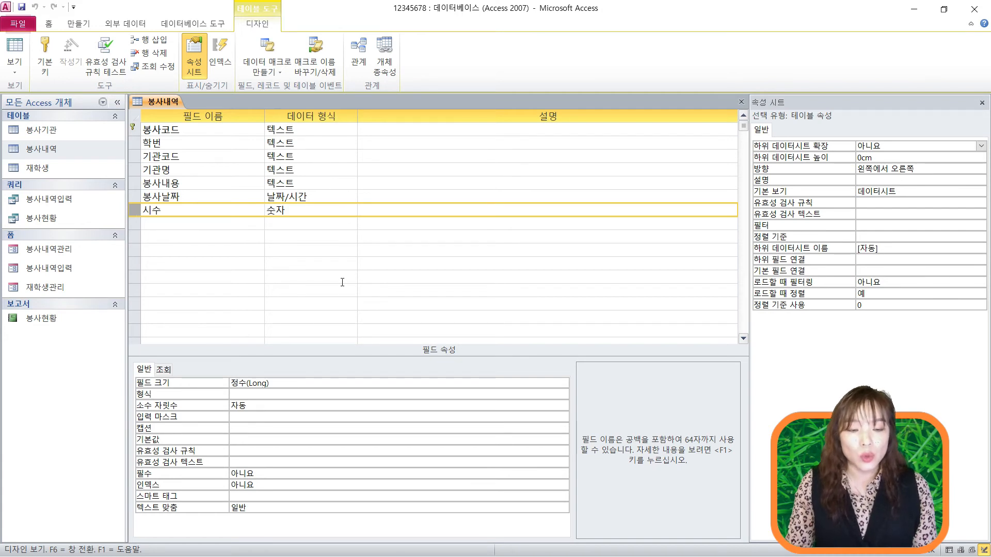
{"action": "left_click", "coordinate": [243, 450]}
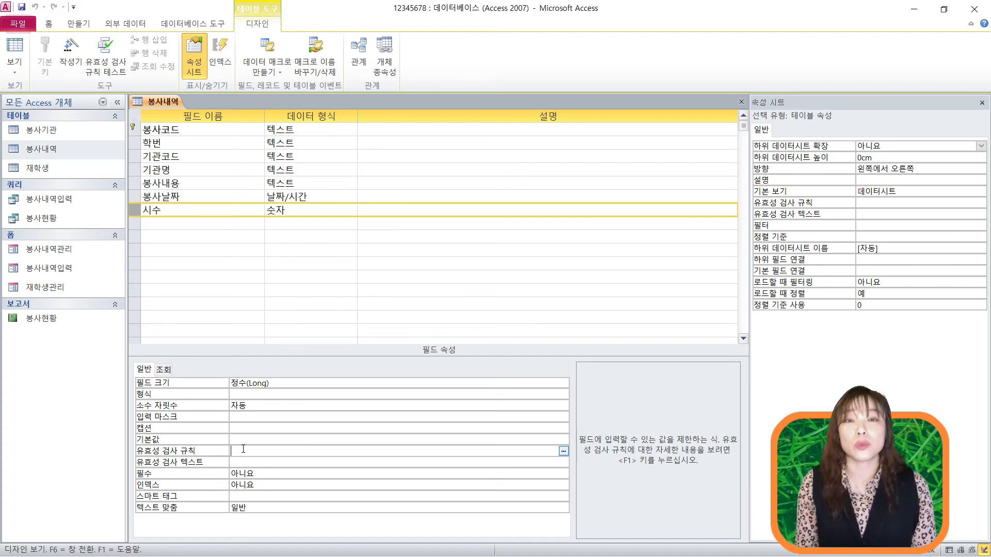
{"action": "type", "text": ">=1"}
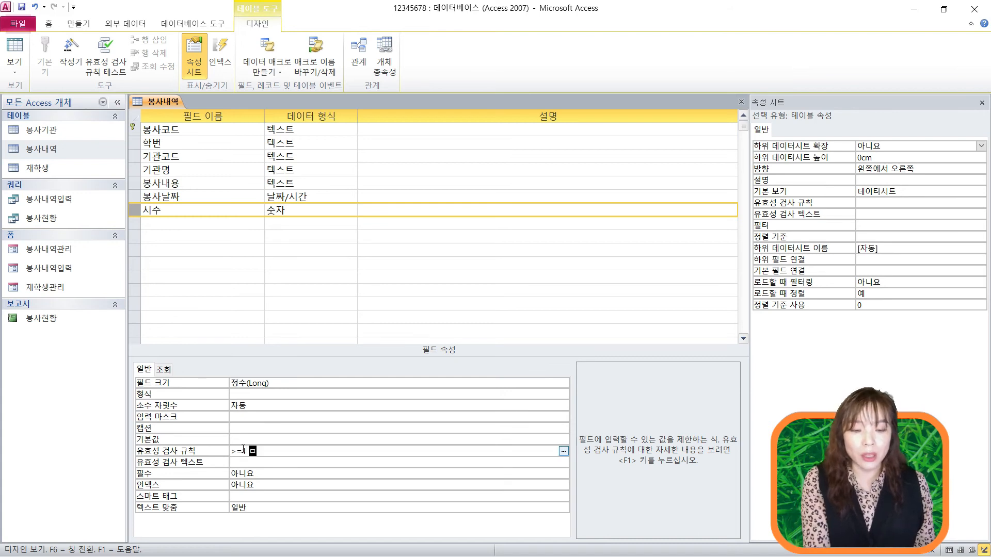
{"action": "type", "text": " and"}
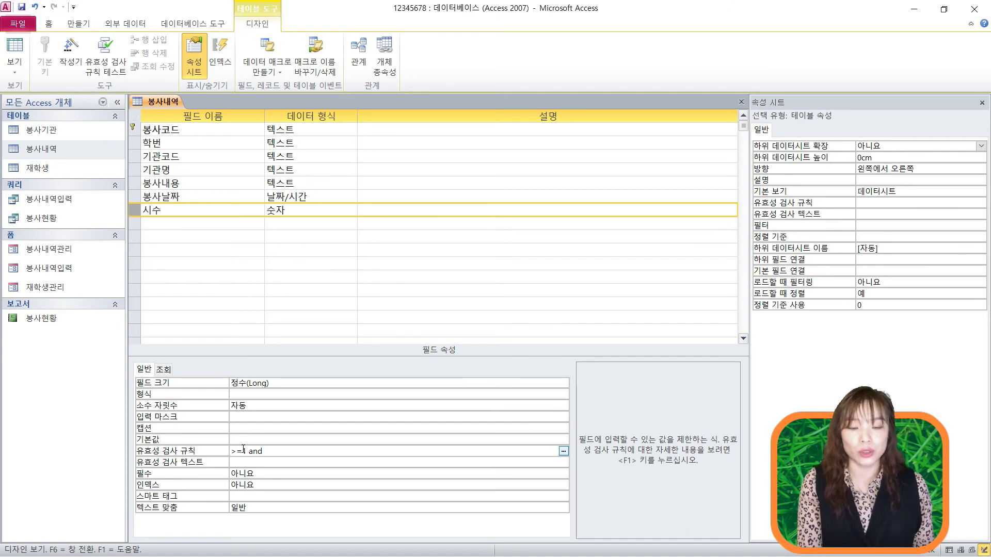
{"action": "type", "text": " <=8"}
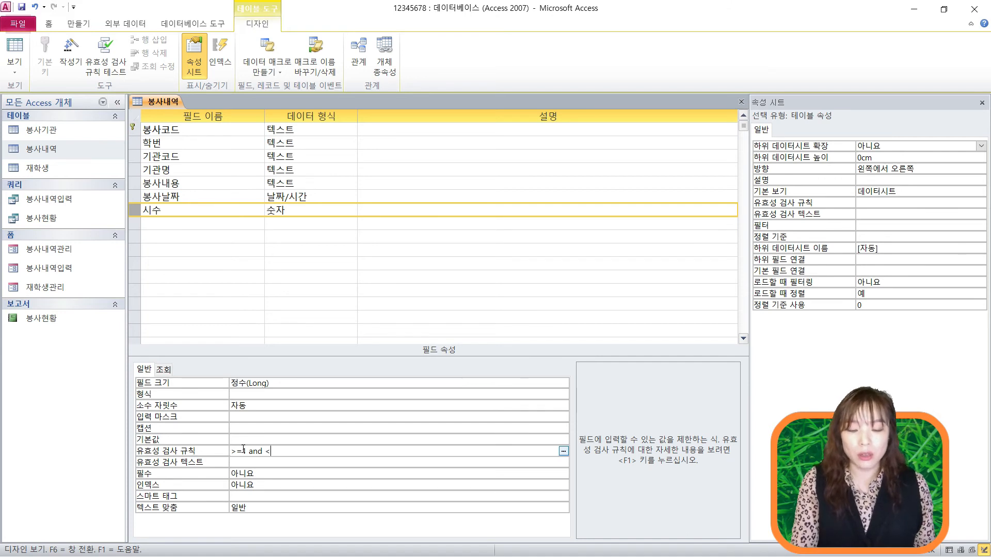
{"action": "key", "text": "Return"}
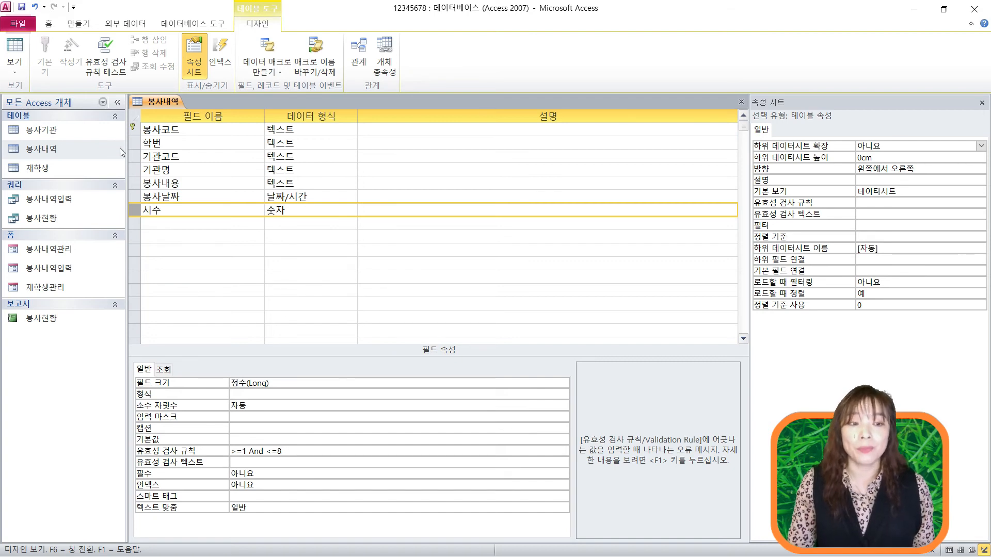
- Save 봉사내역, test existing data against the rule, and open it in datasheet view
{"action": "left_click", "coordinate": [15, 71]}
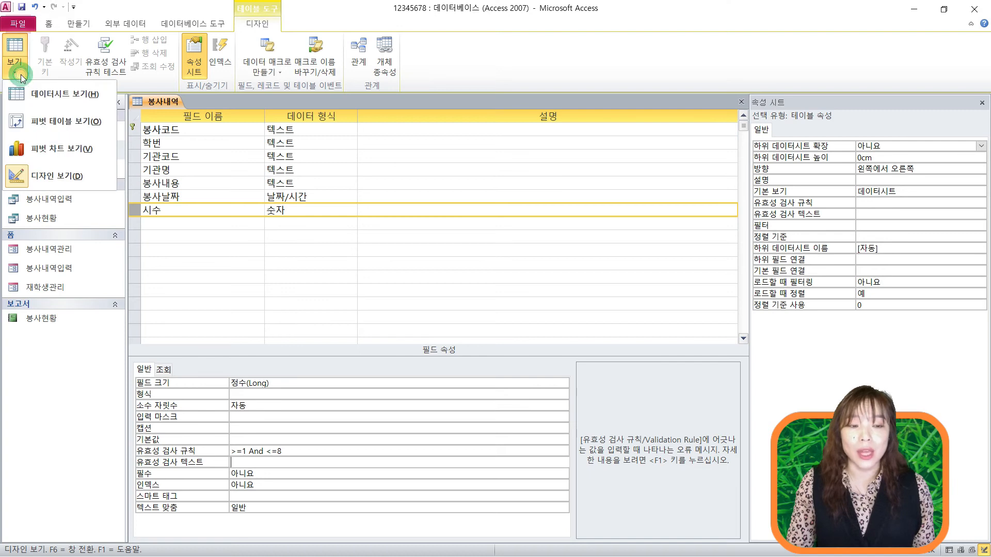
{"action": "left_click", "coordinate": [53, 97]}
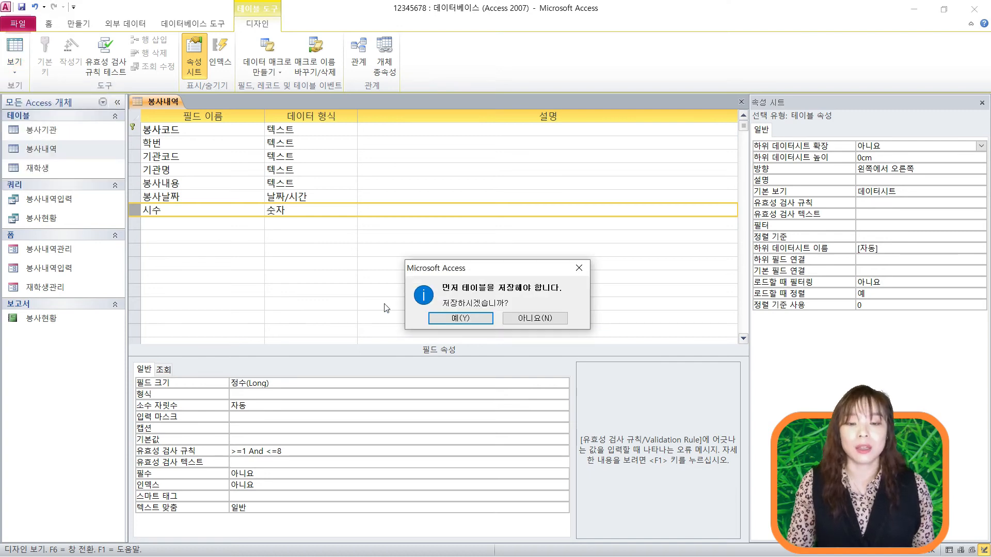
{"action": "left_click", "coordinate": [461, 318]}
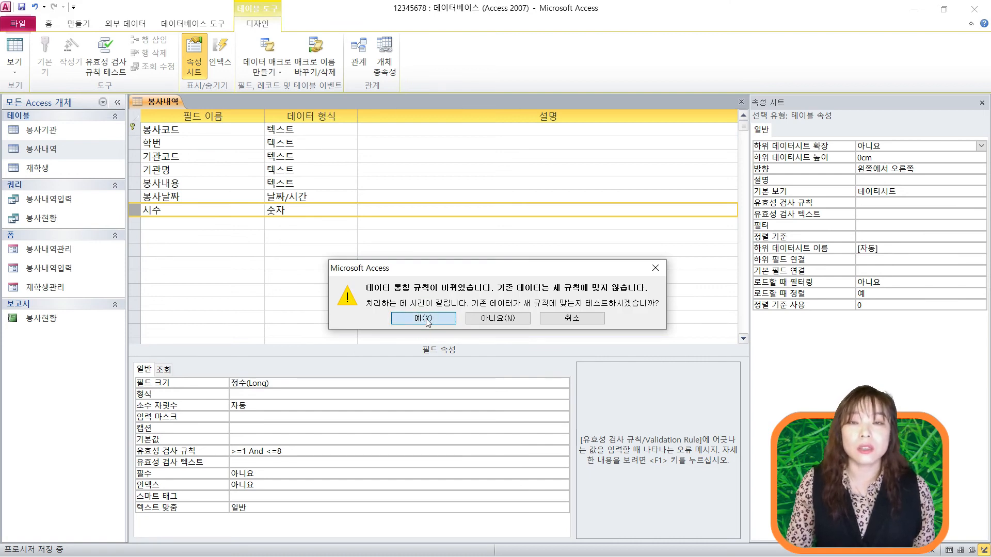
{"action": "left_click", "coordinate": [427, 318]}
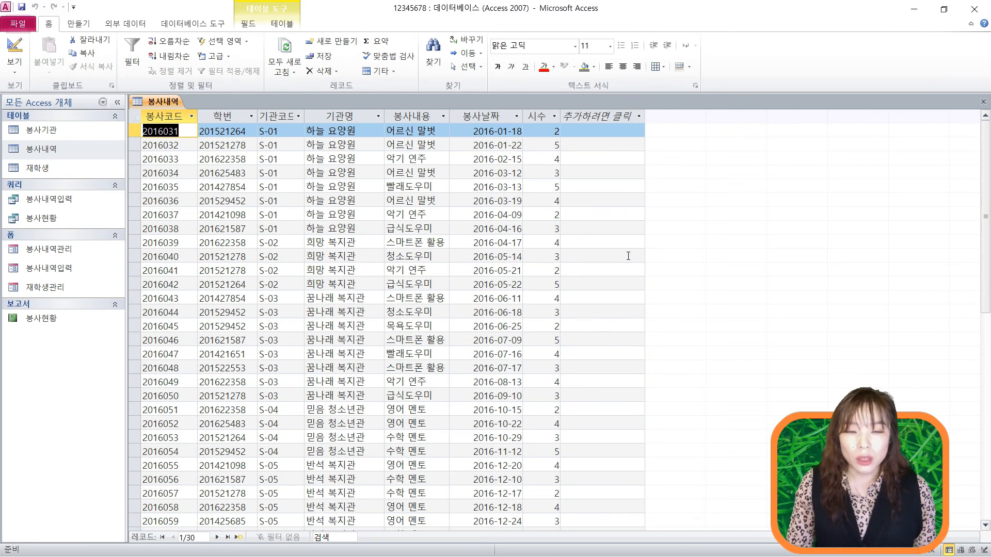
- Enter 10 in the first record's 시수, dismiss the rejection warning, and restore 2
{"action": "left_click", "coordinate": [539, 132]}
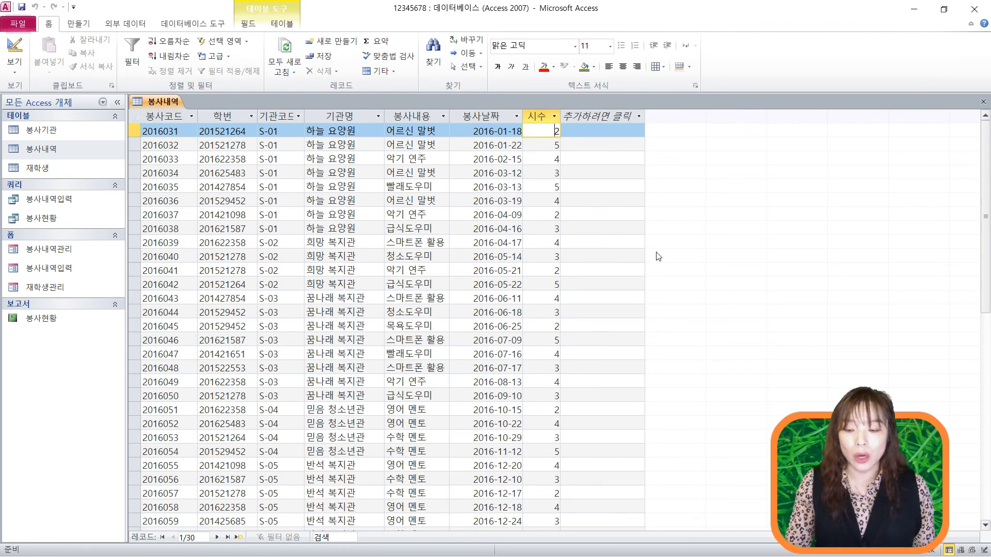
{"action": "key", "text": "Delete"}
{"action": "type", "text": "10"}
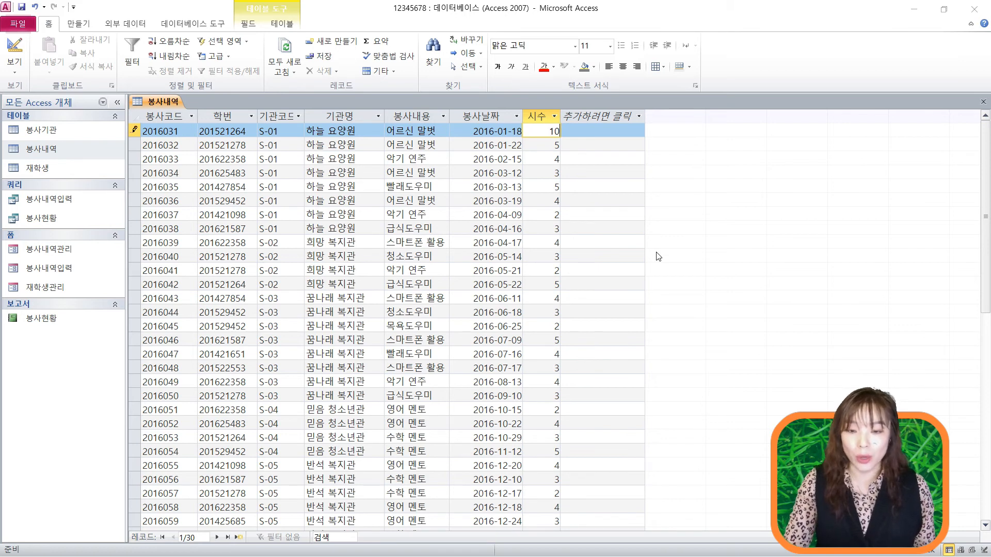
{"action": "key", "text": "Return"}
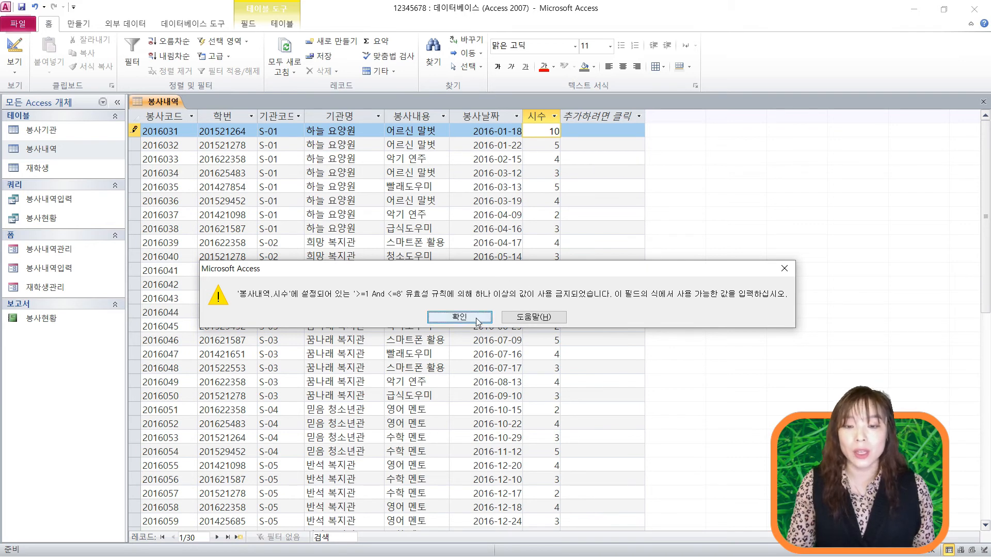
{"action": "left_click", "coordinate": [457, 314]}
{"action": "key", "text": "BackSpace"}
{"action": "key", "text": "BackSpace"}
{"action": "type", "text": "2"}
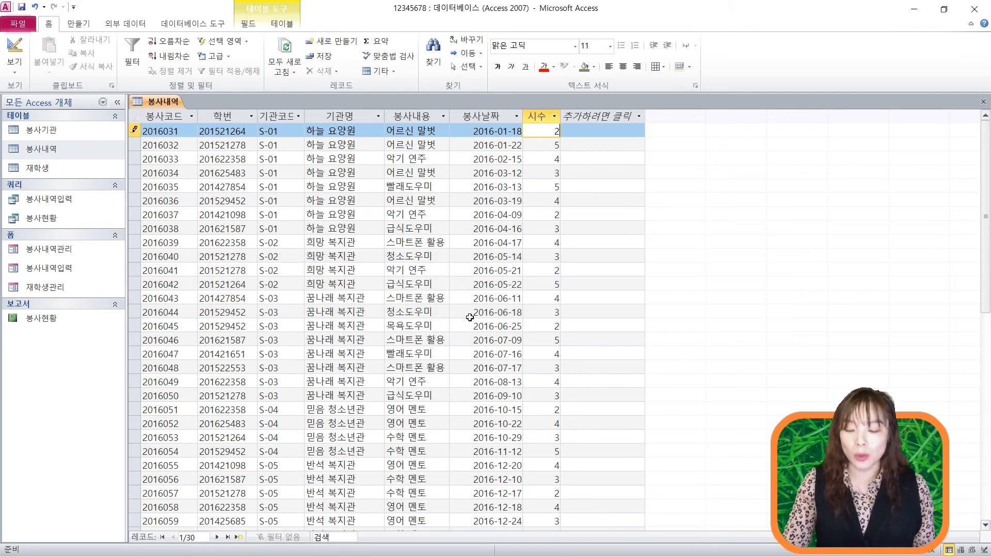
{"action": "key", "text": "Return"}
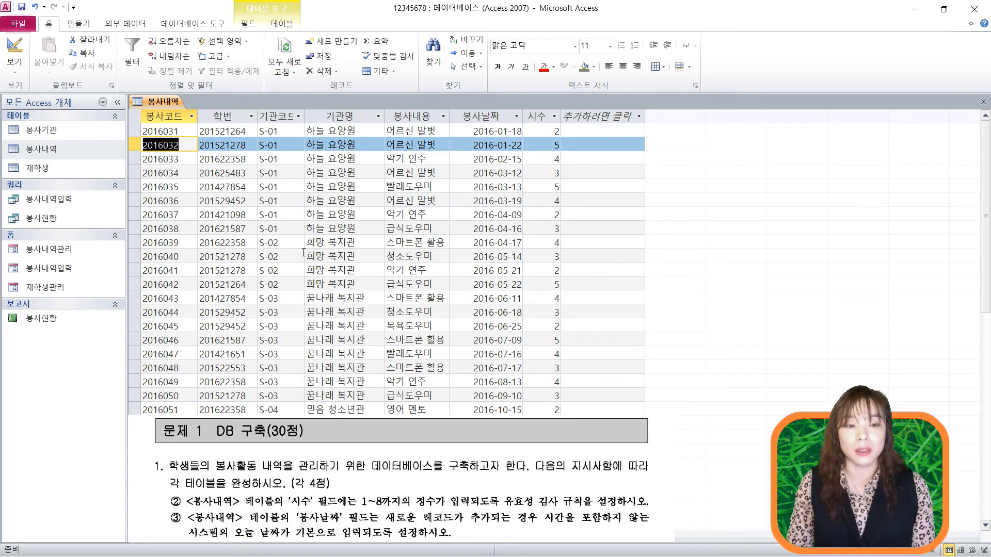
- Back in design view, set the 봉사날짜 default value to =Date()
{"action": "left_click", "coordinate": [15, 67]}
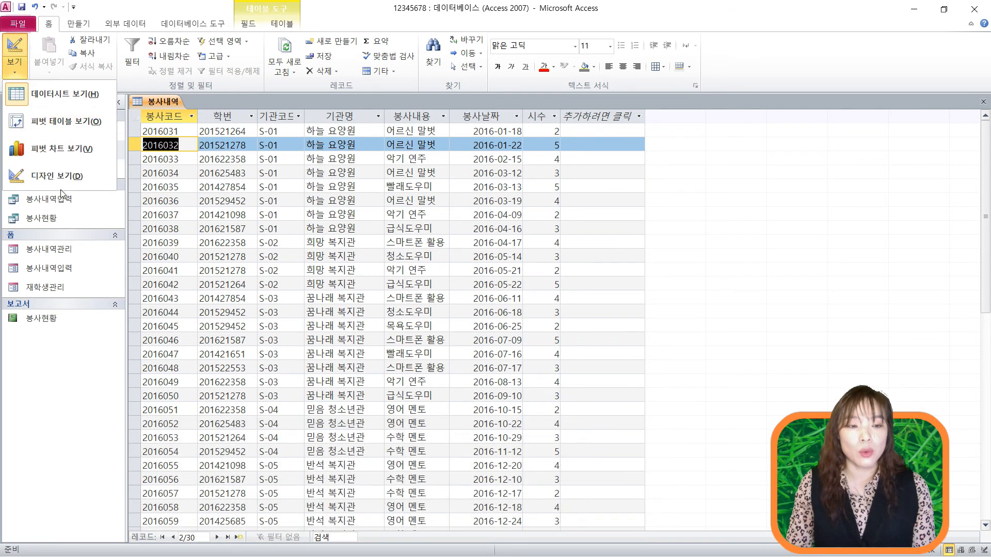
{"action": "left_click", "coordinate": [61, 174]}
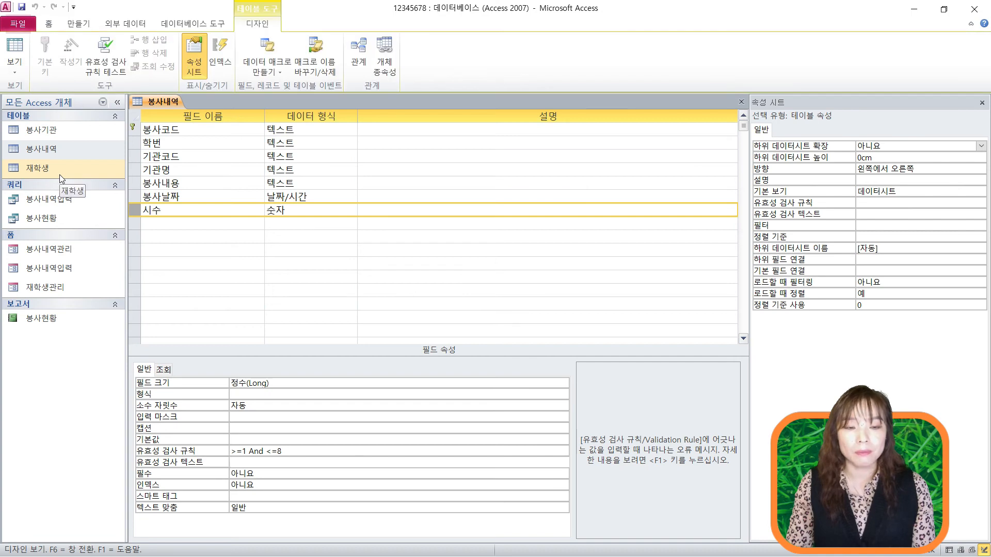
{"action": "left_click", "coordinate": [134, 197]}
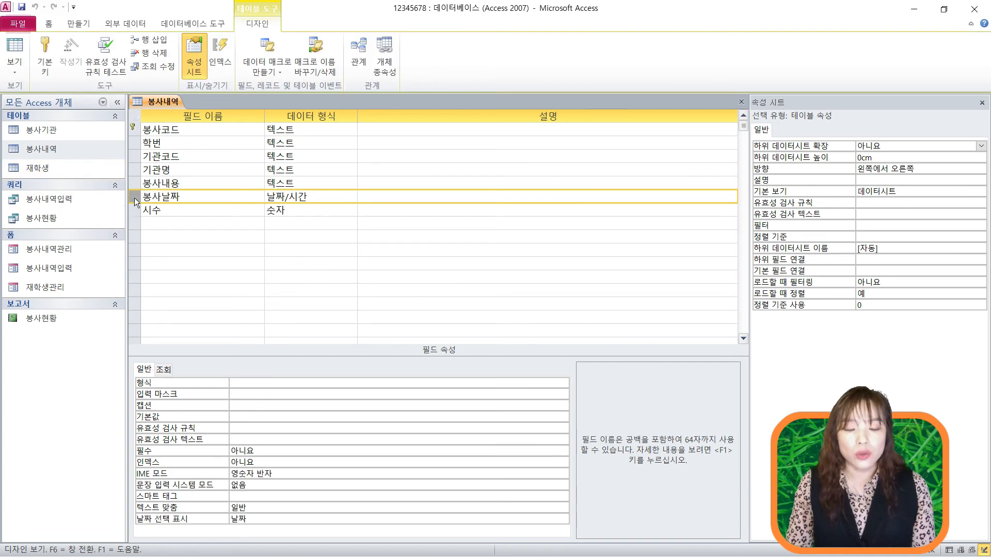
{"action": "left_click", "coordinate": [241, 417]}
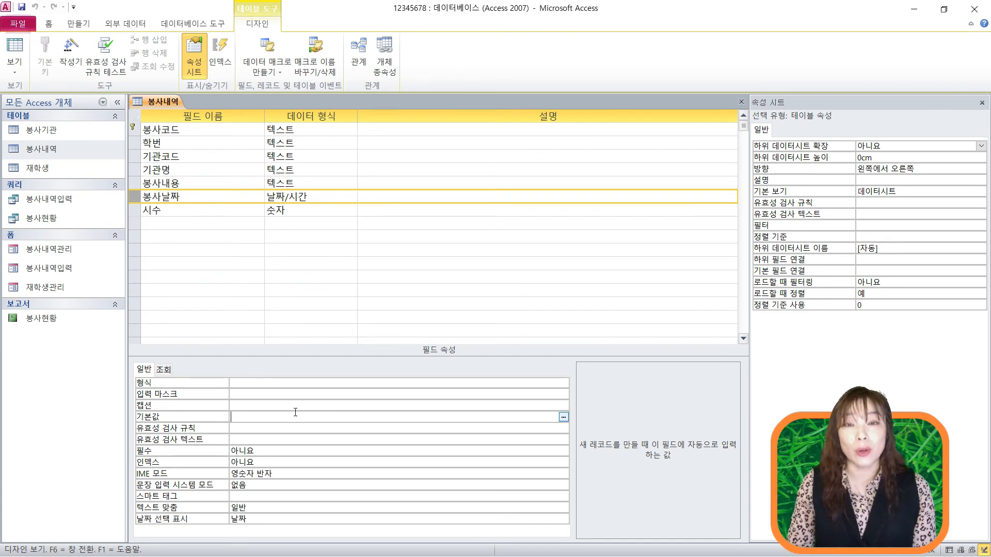
{"action": "type", "text": "="}
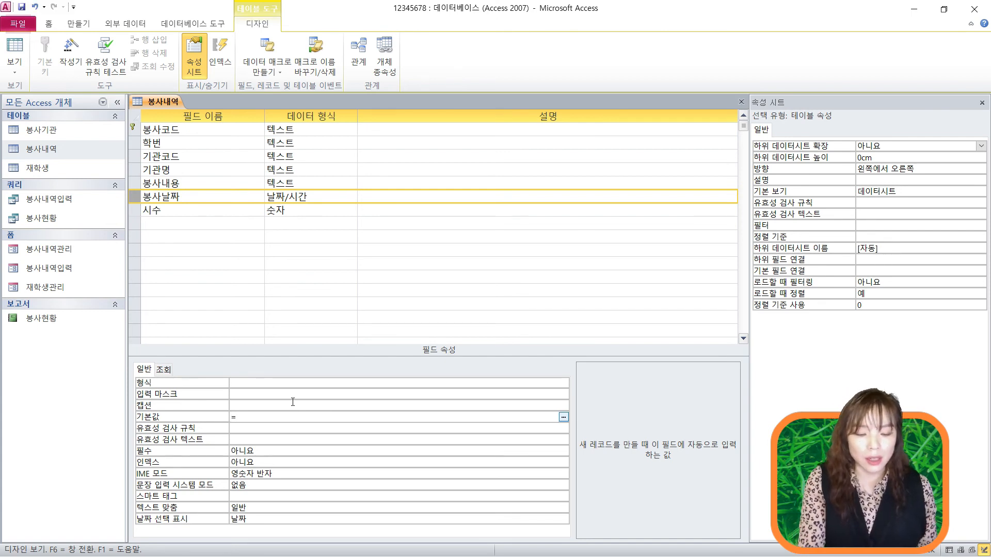
{"action": "type", "text": "date"}
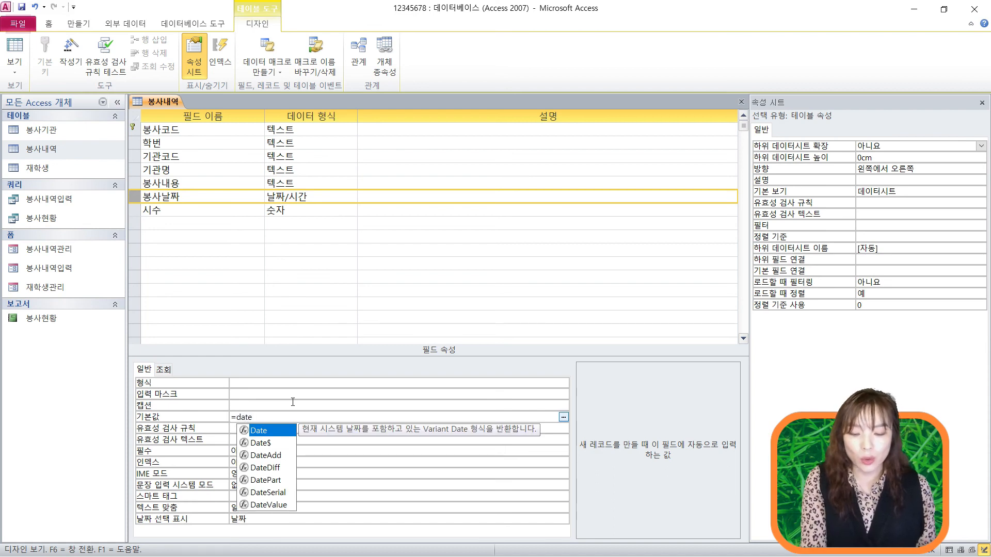
{"action": "type", "text": "()"}
{"action": "key", "text": "Return"}
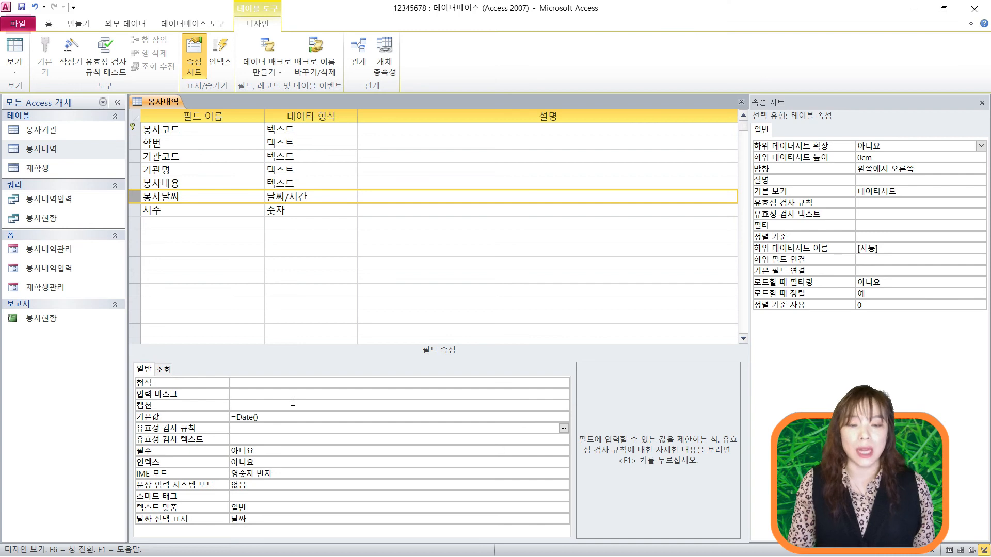
- Open the Expression Builder for the 봉사날짜 default value and clear its expression
{"action": "left_click", "coordinate": [290, 417]}
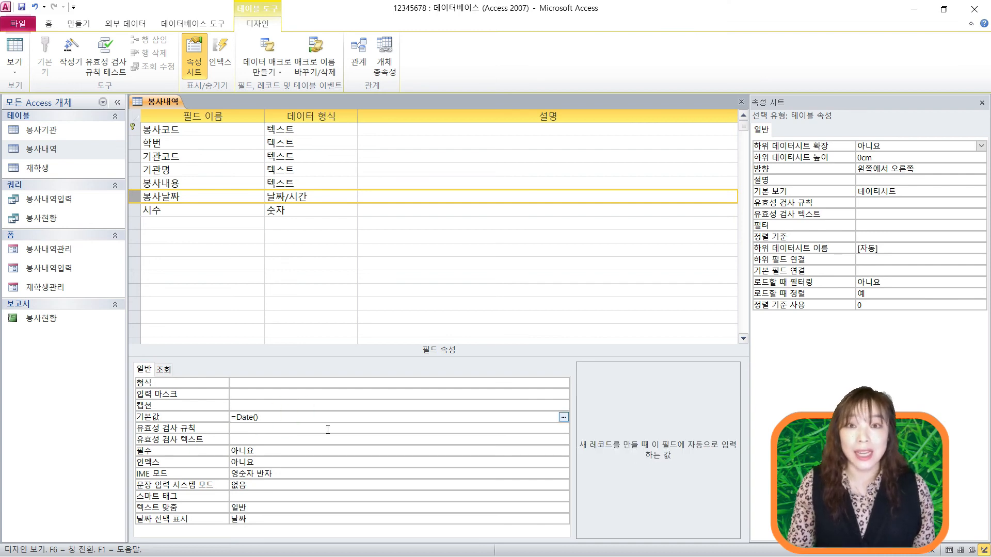
{"action": "left_click", "coordinate": [563, 418]}
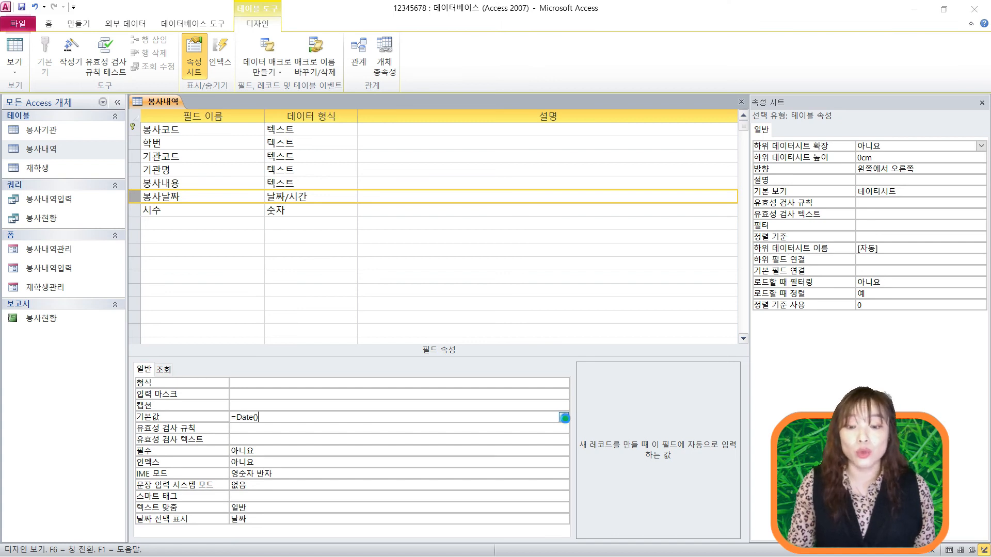
{"action": "key", "text": "ctrl+a"}
{"action": "key", "text": "Delete"}
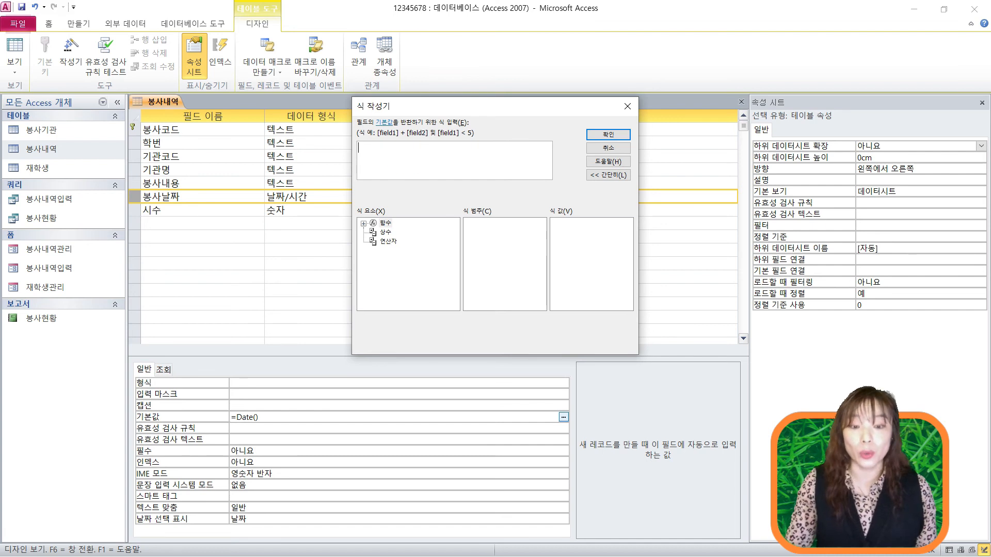
- Find the Date function under the built-in Date/Time functions
{"action": "double_click", "coordinate": [386, 224]}
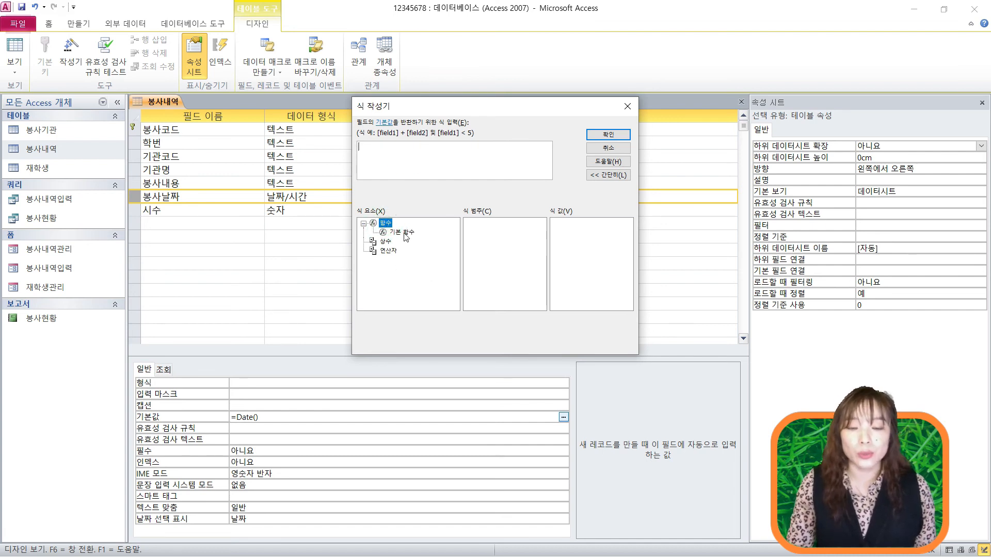
{"action": "left_click", "coordinate": [402, 232]}
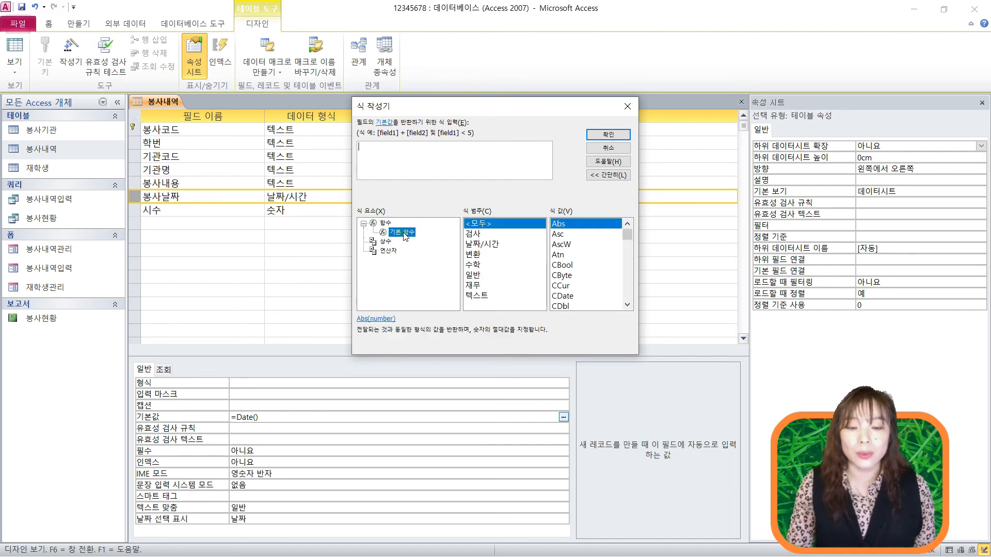
{"action": "double_click", "coordinate": [491, 243]}
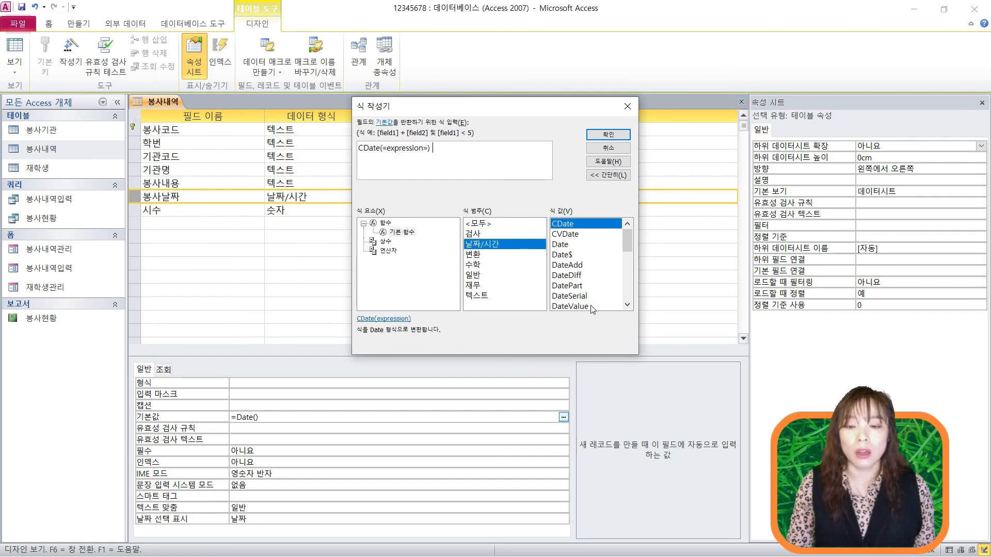
{"action": "left_click", "coordinate": [581, 275]}
{"action": "scroll", "coordinate": [581, 279], "scroll_direction": "down", "scroll_amount": 3}
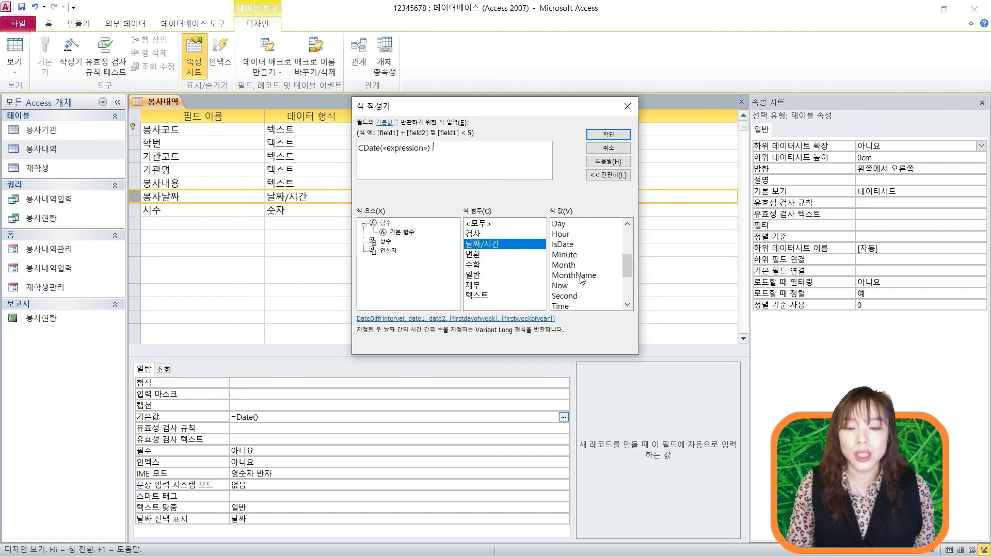
{"action": "scroll", "coordinate": [582, 279], "scroll_direction": "up", "scroll_amount": 2}
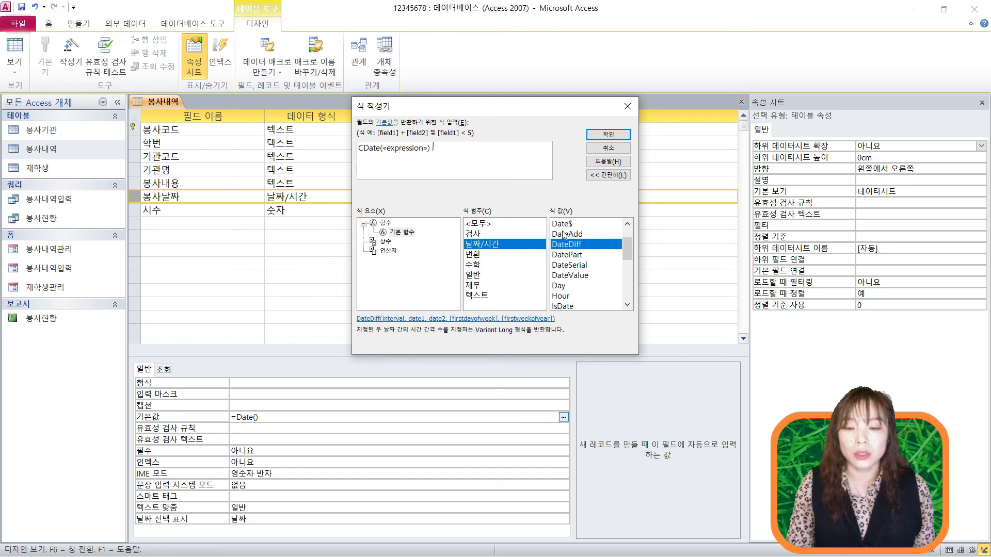
{"action": "scroll", "coordinate": [565, 240], "scroll_direction": "up", "scroll_amount": 1}
{"action": "left_click", "coordinate": [570, 245]}
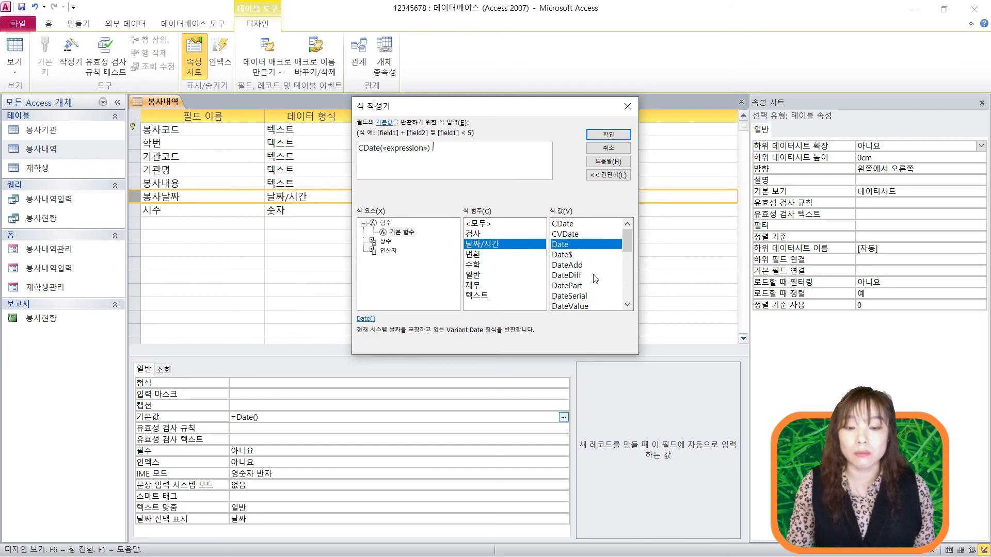
- Insert Date(), delete the leftover CDate placeholder, and accept the expression
{"action": "double_click", "coordinate": [566, 244]}
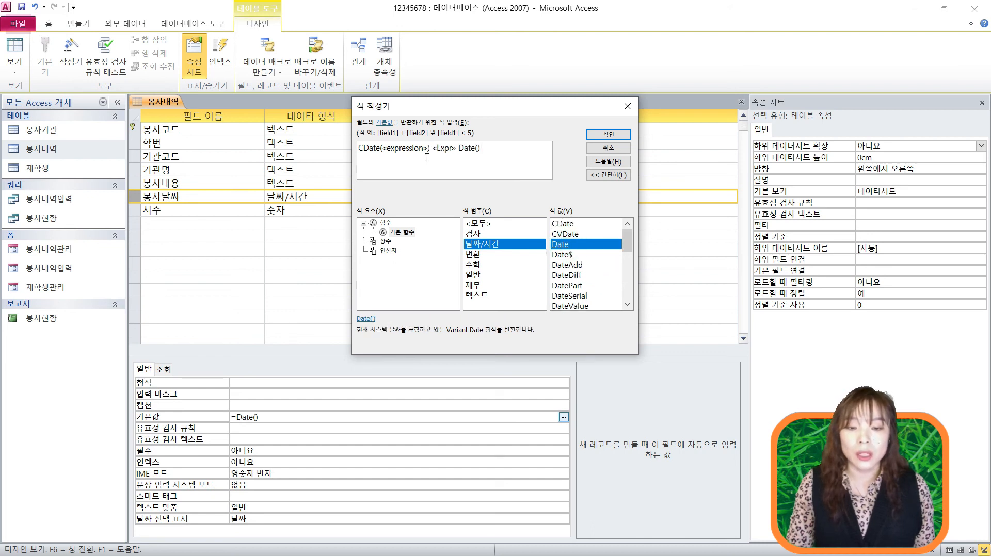
{"action": "left_click_drag", "start_coordinate": [460, 150], "coordinate": [359, 150]}
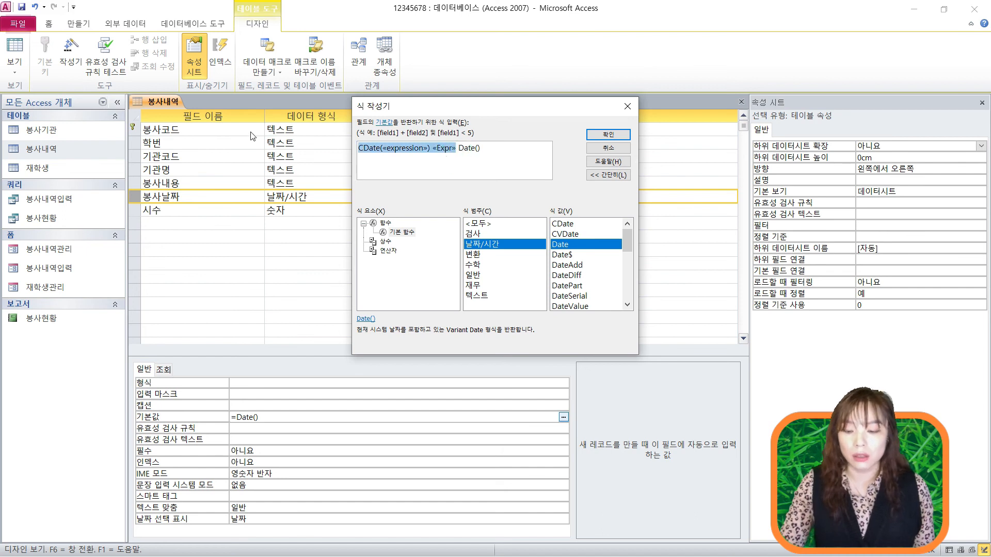
{"action": "key", "text": "BackSpace"}
{"action": "left_click", "coordinate": [359, 148]}
{"action": "left_click", "coordinate": [607, 134]}
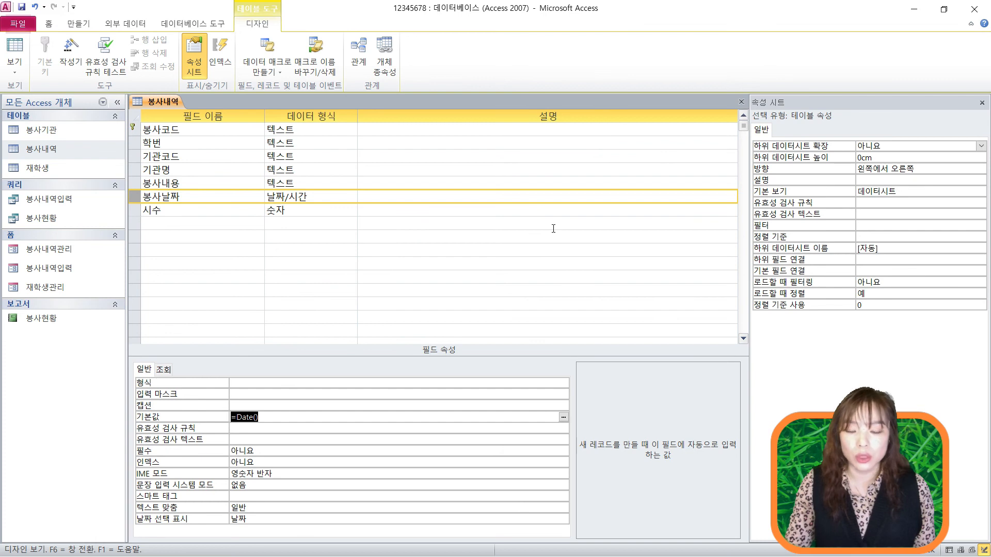
- Save 봉사내역, confirm the new-record row shows 2020-02-25 in 봉사날짜 in datasheet view, then close it
{"action": "key", "text": "Return"}
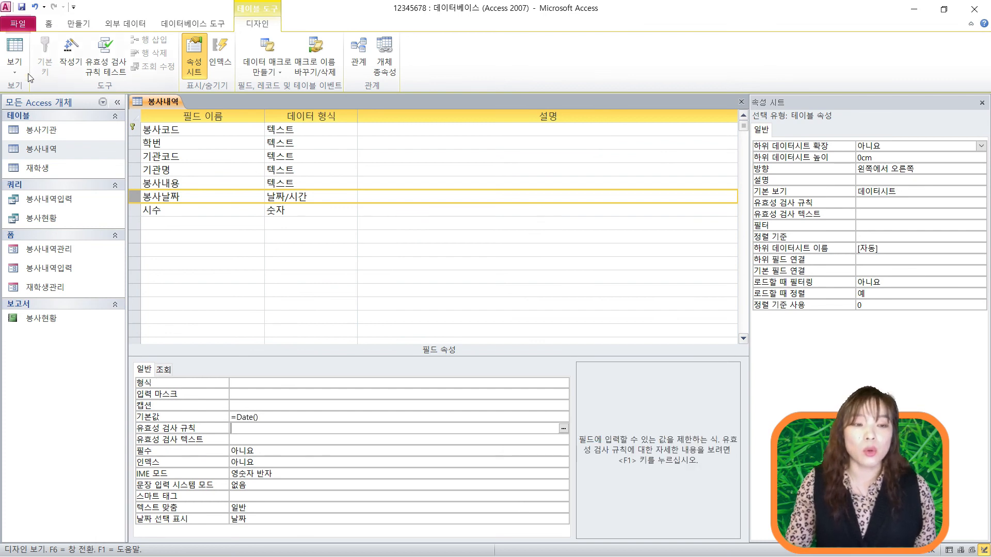
{"action": "left_click", "coordinate": [14, 65]}
{"action": "left_click", "coordinate": [47, 94]}
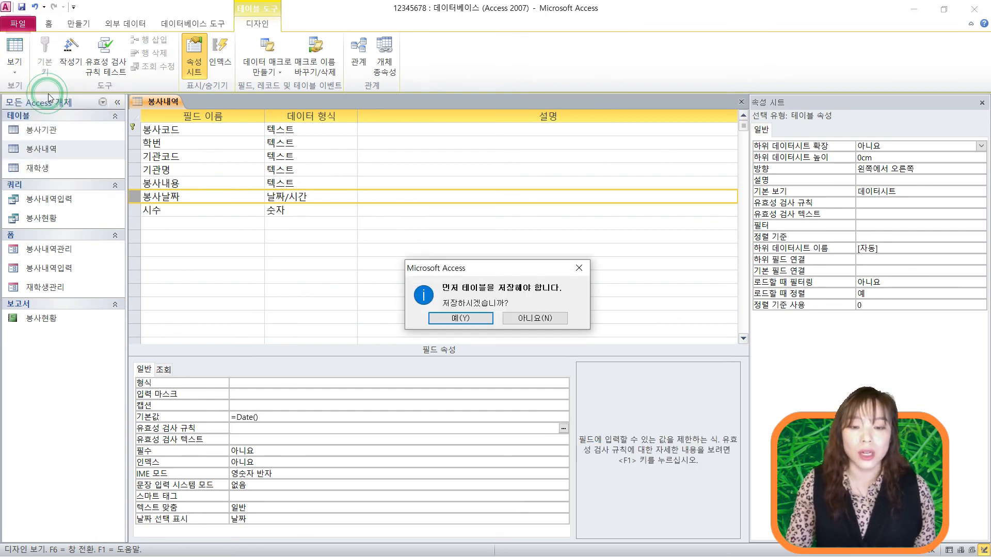
{"action": "left_click", "coordinate": [473, 318]}
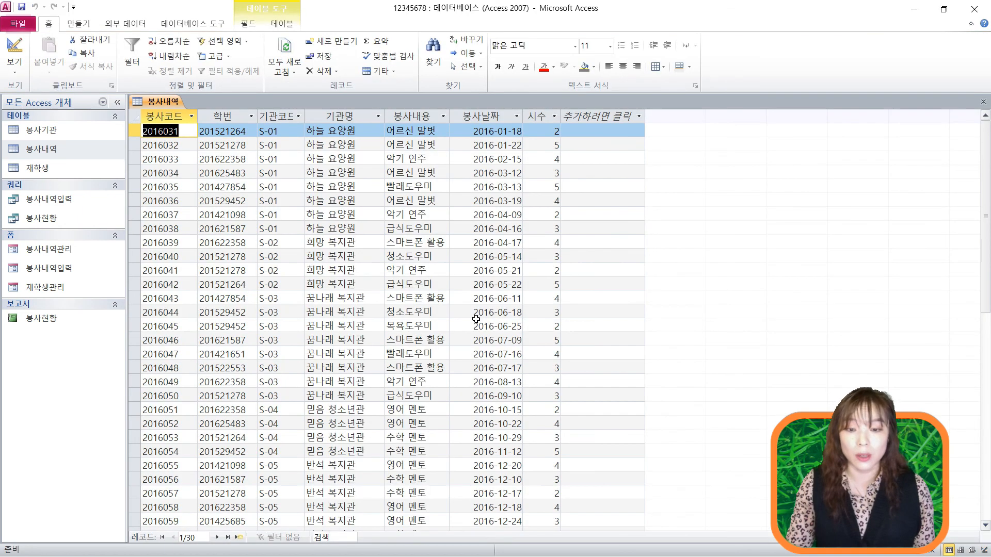
{"action": "scroll", "coordinate": [982, 267], "scroll_direction": "down", "scroll_amount": 9}
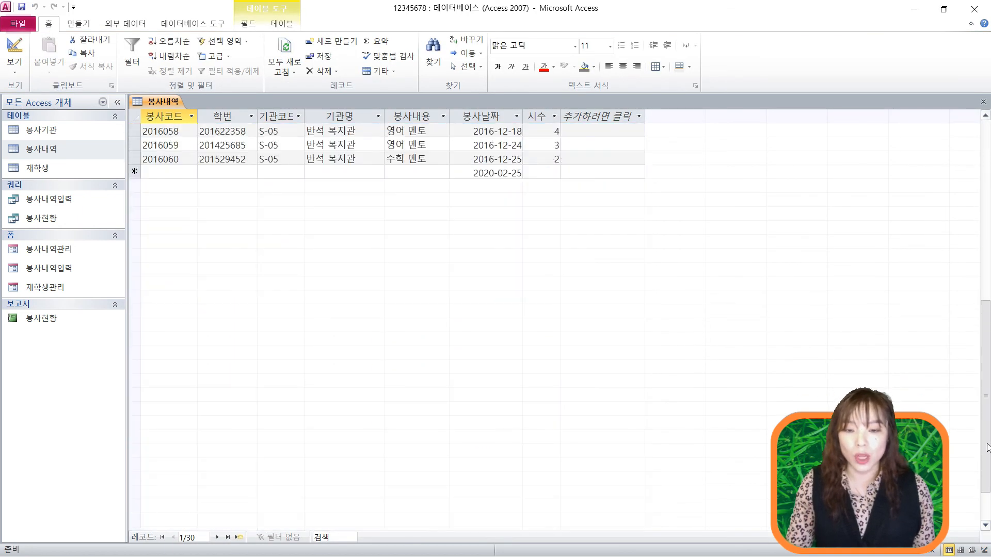
{"action": "scroll", "coordinate": [261, 259], "scroll_direction": "up", "scroll_amount": 2}
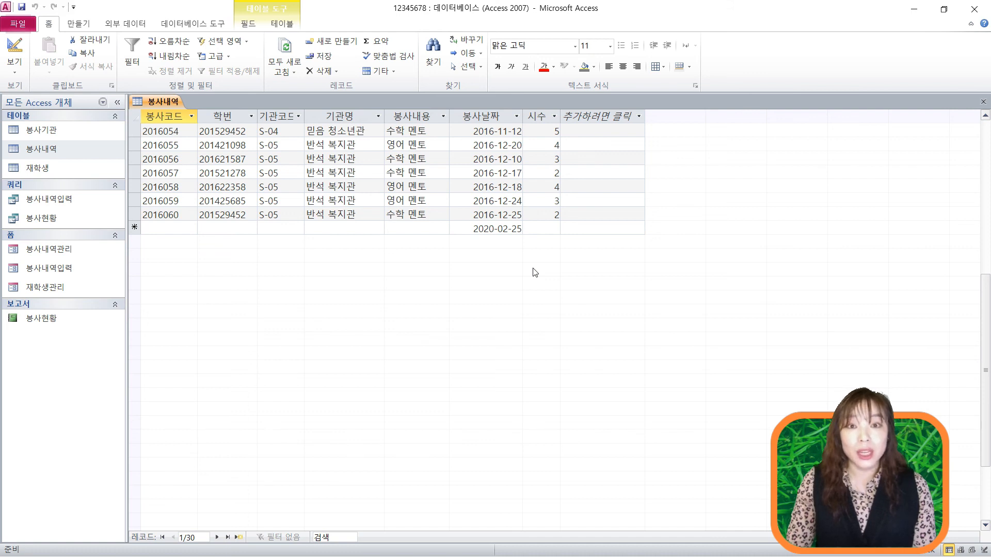
{"action": "left_click", "coordinate": [982, 102]}
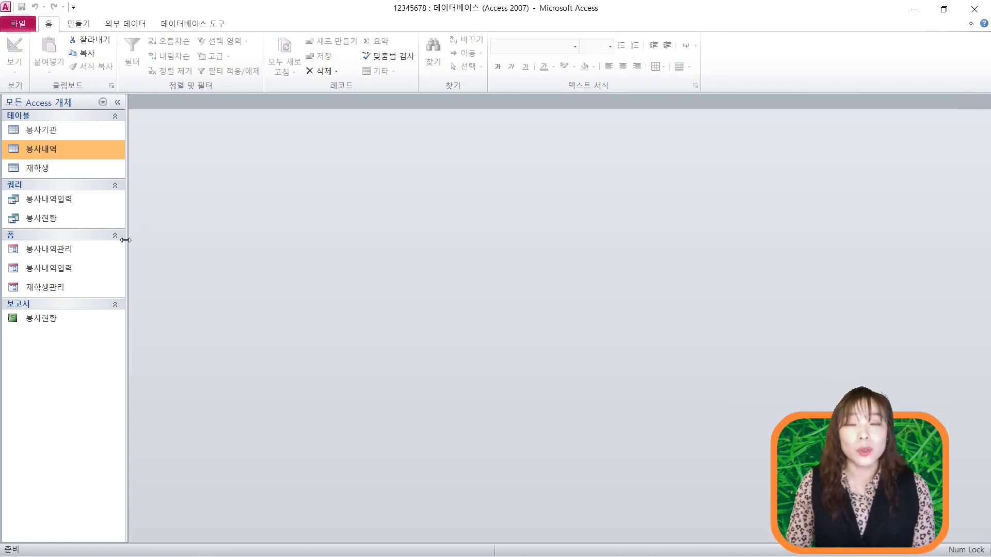
- Open the 재학생 table in design view
{"action": "left_click", "coordinate": [44, 170]}
{"action": "right_click", "coordinate": [45, 170]}
{"action": "left_click", "coordinate": [137, 192]}
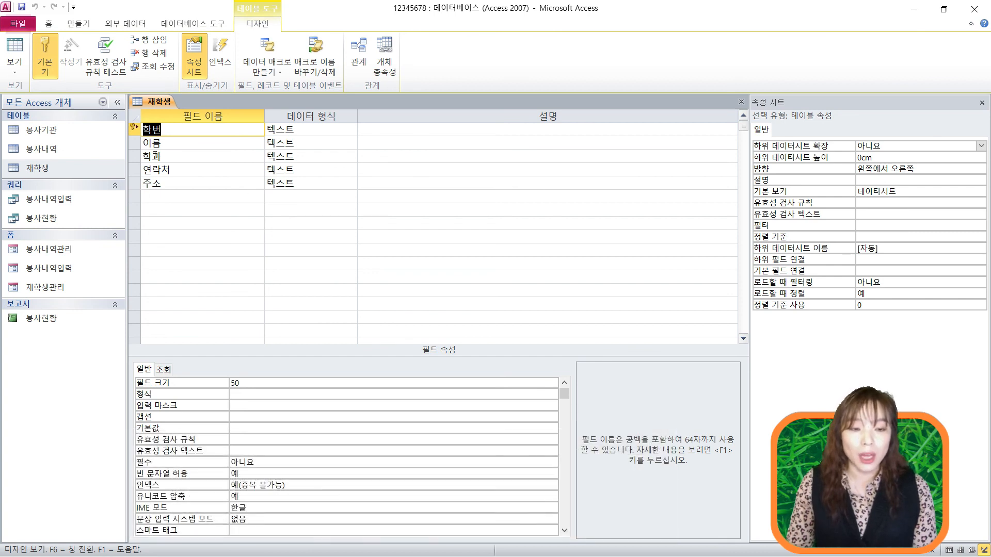
- Set the 학과 field's 인덱스 property to 예(중복 가능)
{"action": "left_click", "coordinate": [137, 156]}
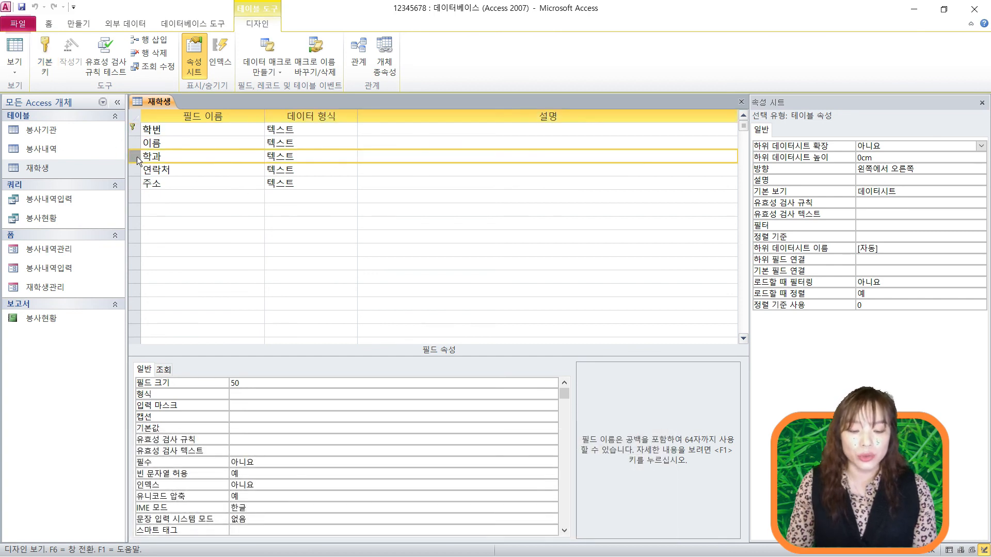
{"action": "left_click", "coordinate": [338, 484]}
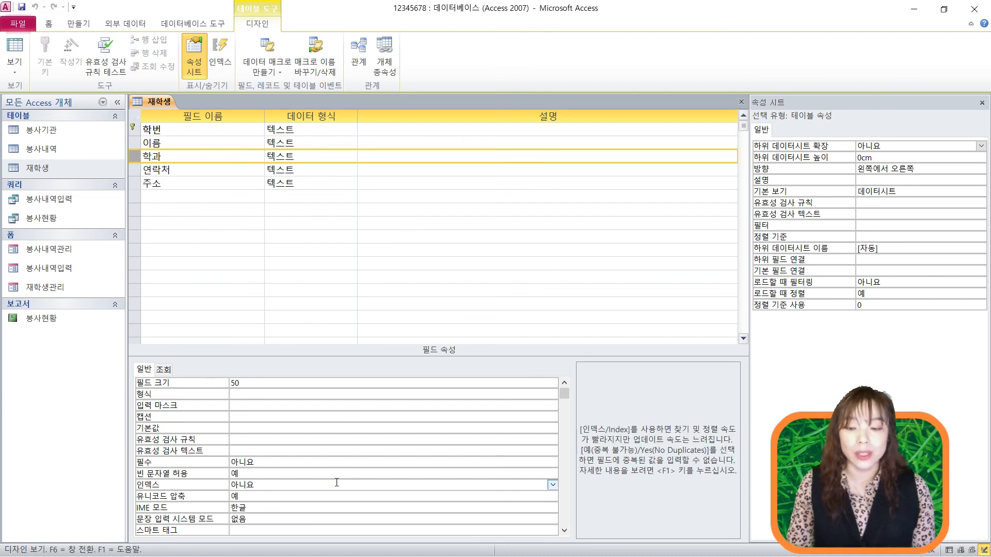
{"action": "left_click", "coordinate": [553, 485]}
{"action": "left_click", "coordinate": [445, 507]}
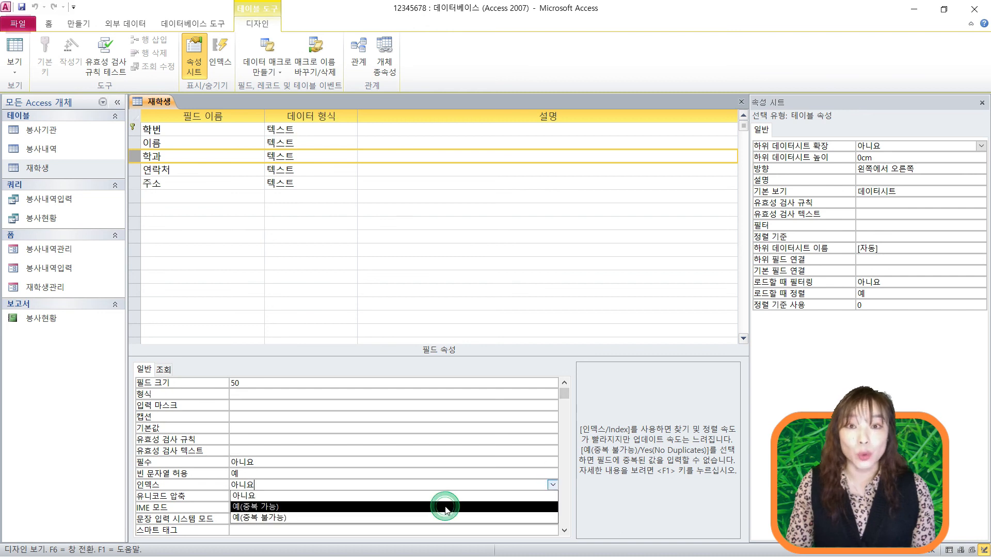
{"action": "left_click", "coordinate": [445, 507]}
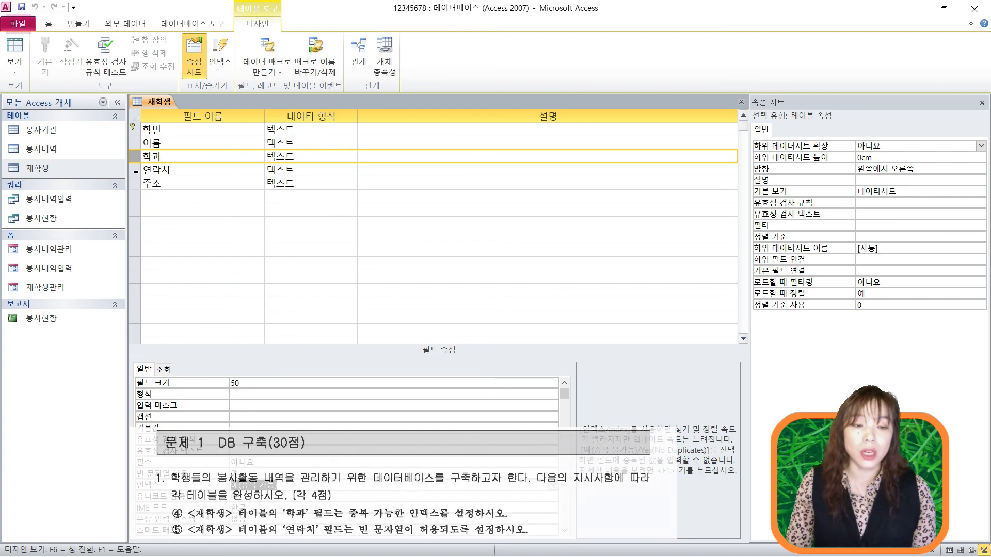
- Set 연락처's 빈 문자열 허용 to 예, then close 재학생 and save the design changes
{"action": "left_click", "coordinate": [136, 169]}
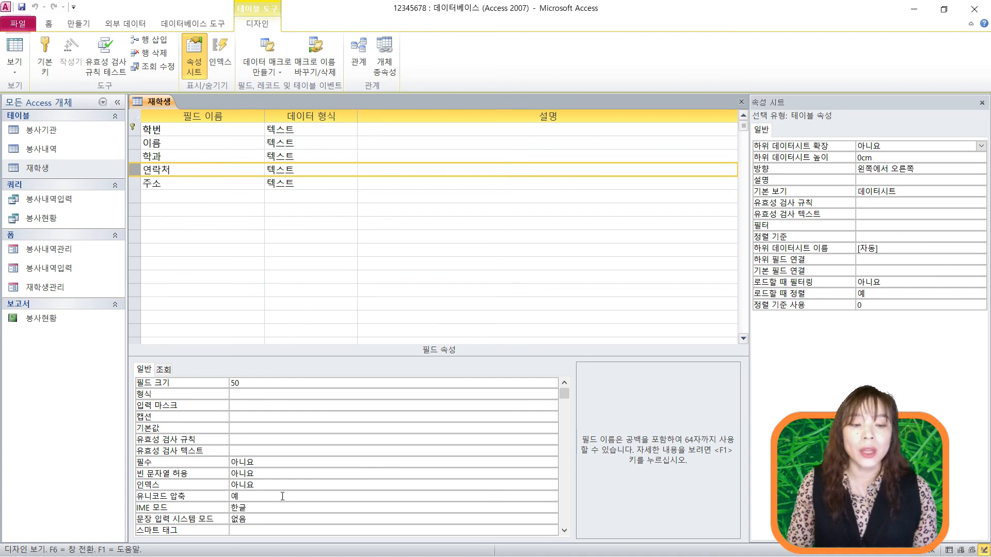
{"action": "left_click", "coordinate": [274, 473]}
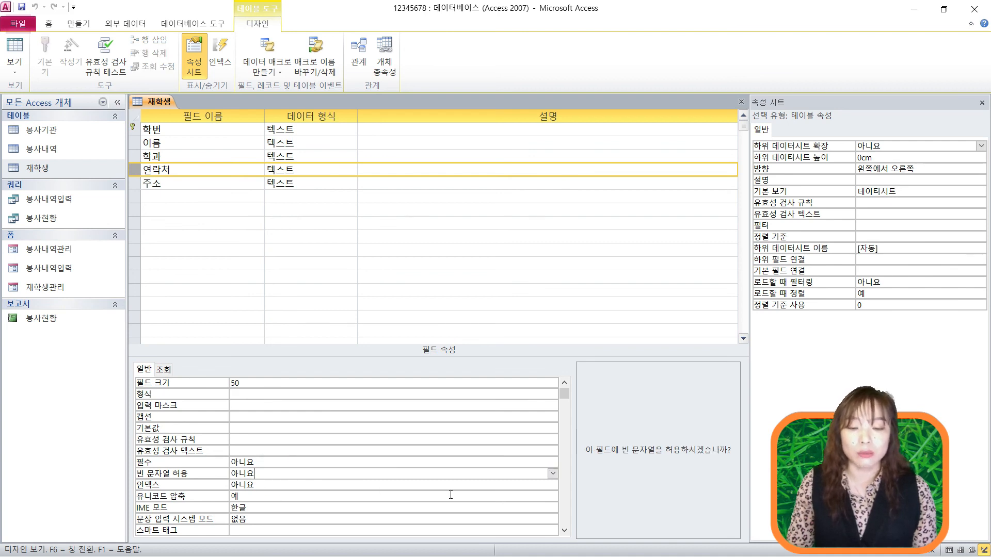
{"action": "left_click", "coordinate": [552, 473]}
{"action": "left_click", "coordinate": [481, 484]}
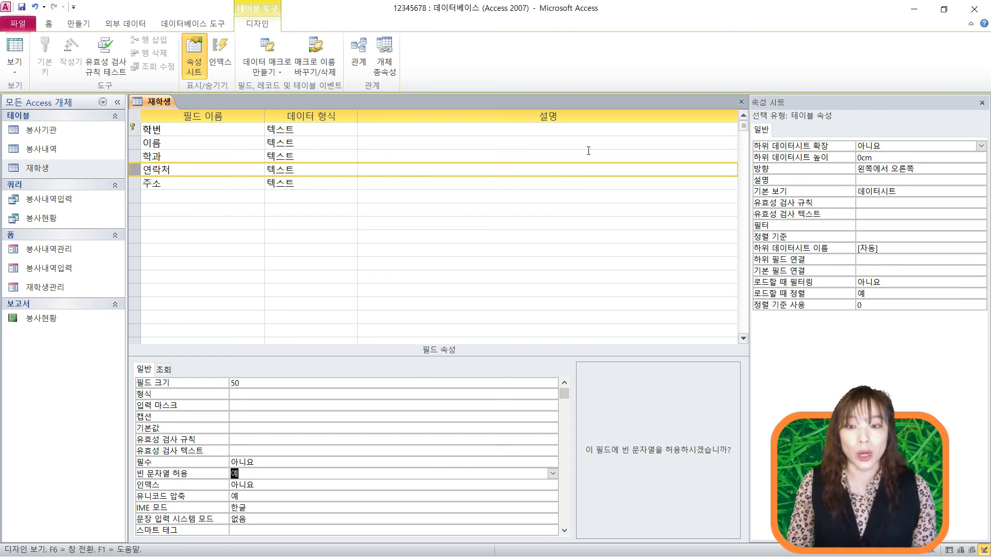
{"action": "left_click", "coordinate": [741, 102]}
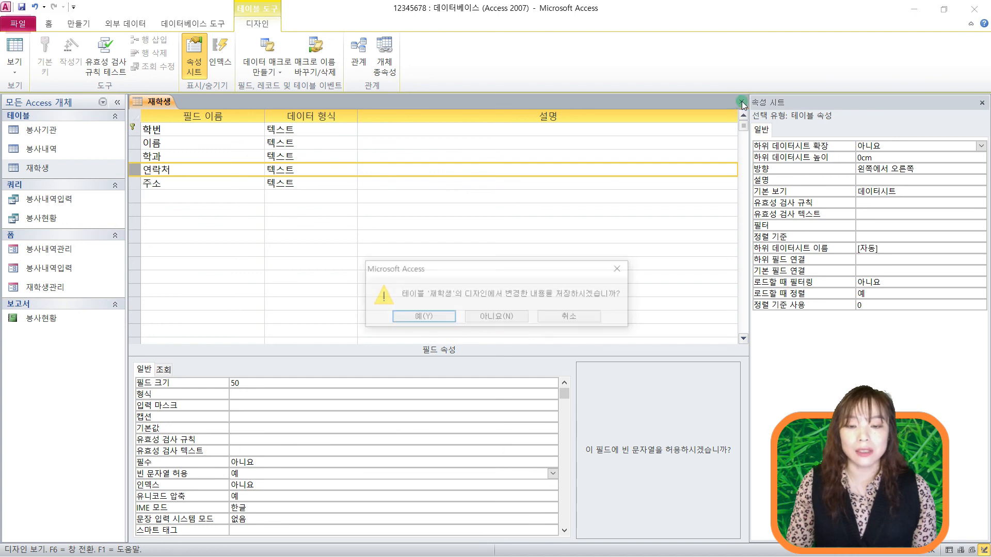
{"action": "left_click", "coordinate": [424, 317]}
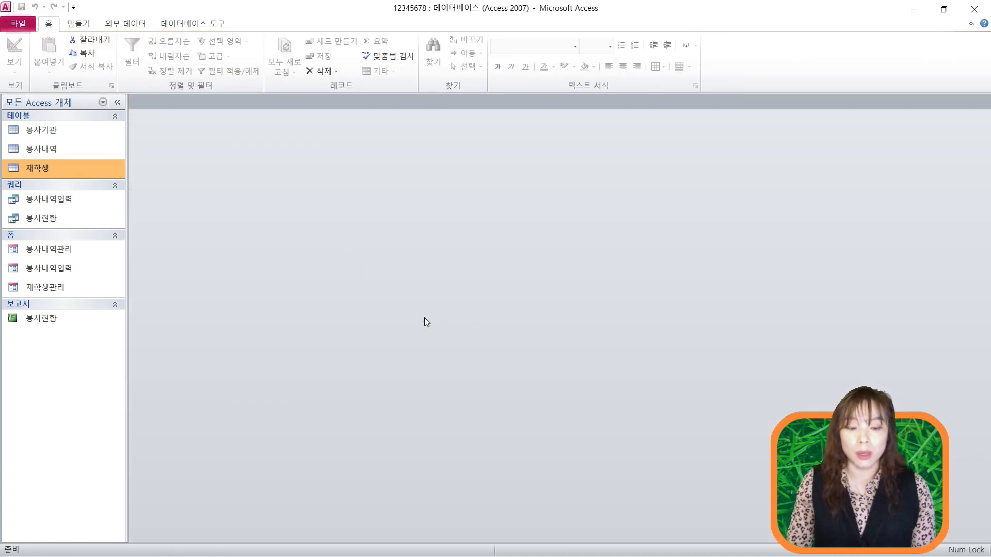